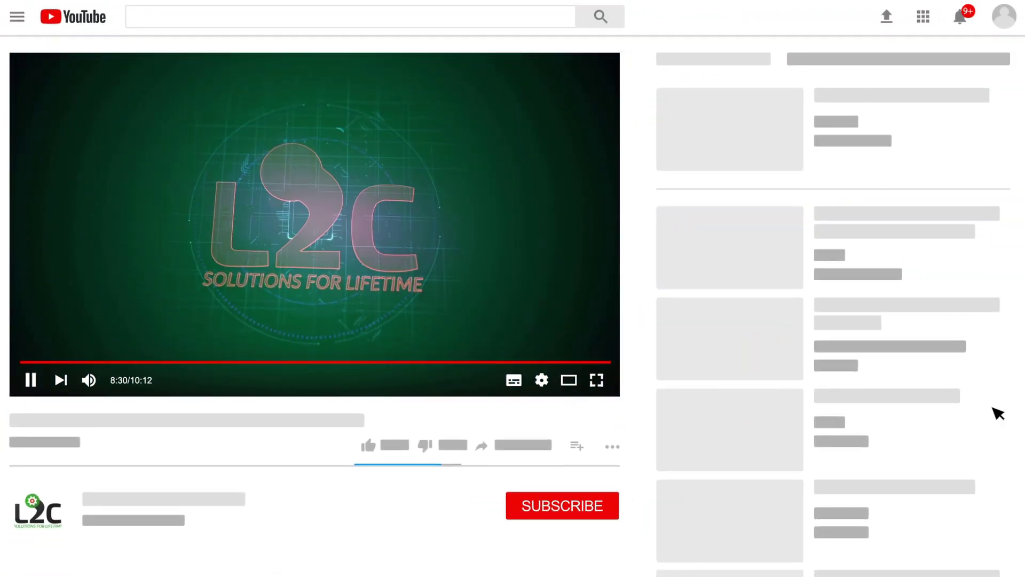
Open Device Manager from This PC's Manage console and find the CP2102 bridge under Other devices.
{"action": "left_click", "coordinate": [536, 513]}
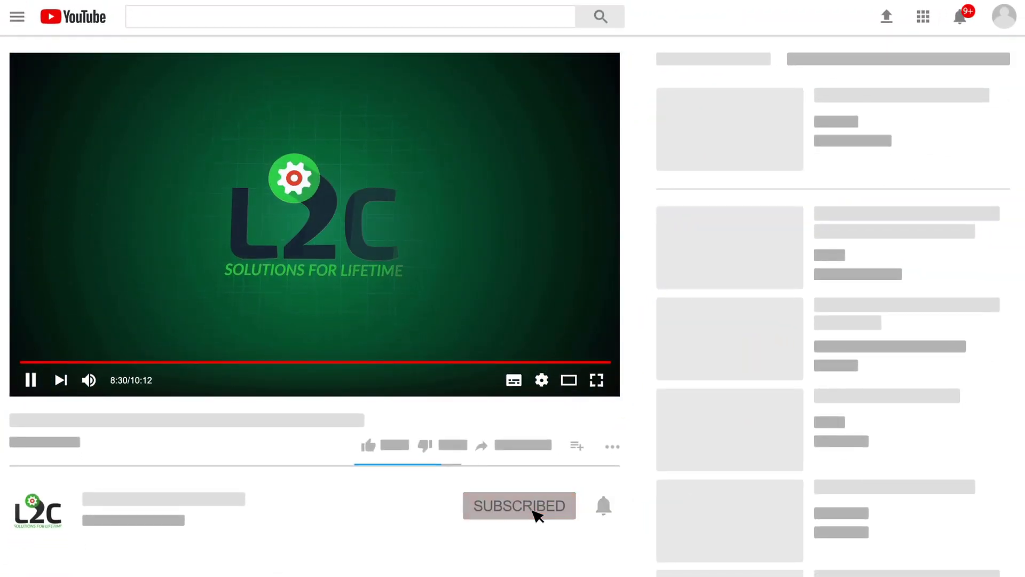
{"action": "left_click", "coordinate": [610, 506]}
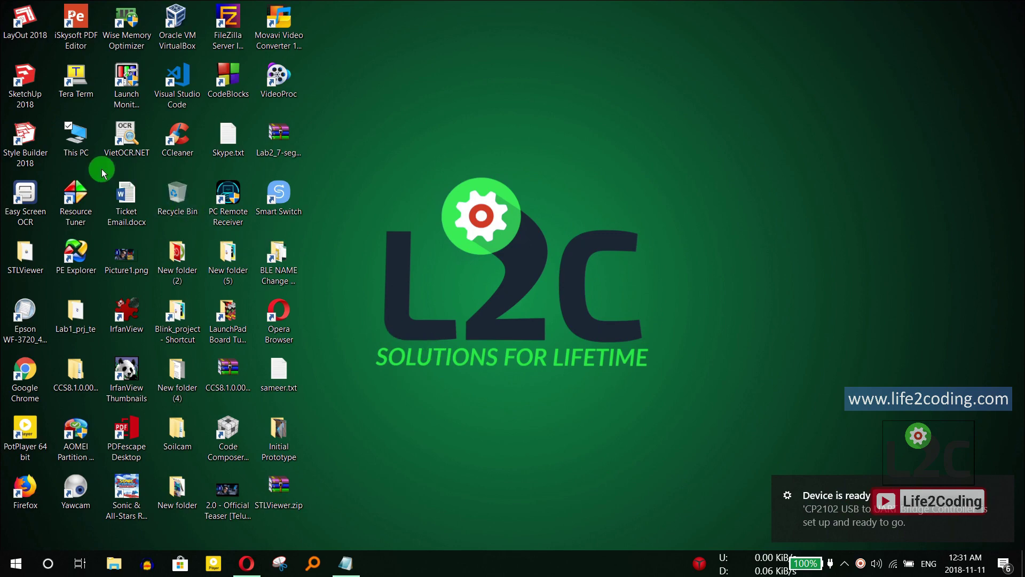
{"action": "right_click", "coordinate": [82, 139]}
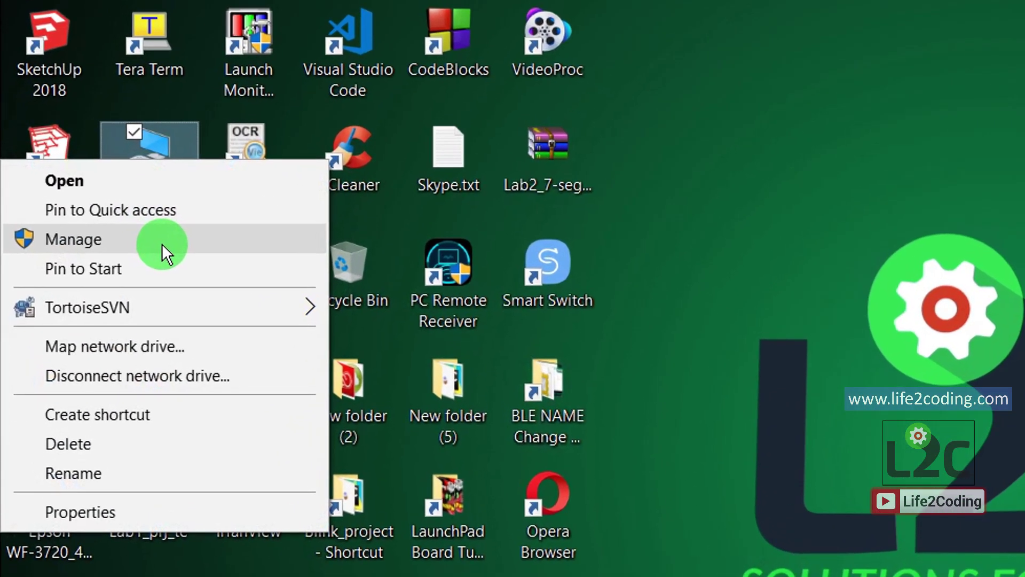
{"action": "left_click", "coordinate": [104, 197]}
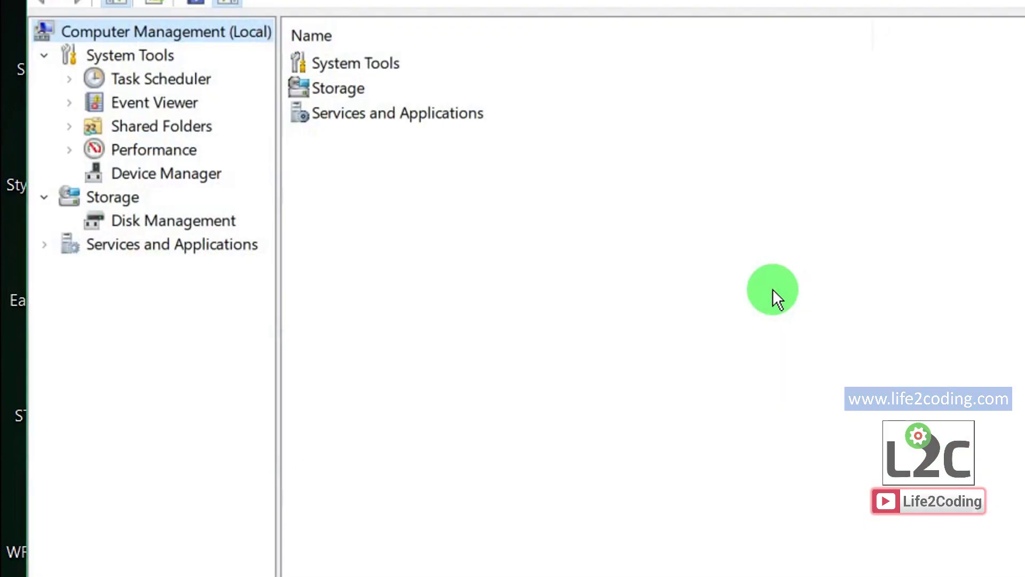
{"action": "left_click", "coordinate": [144, 177]}
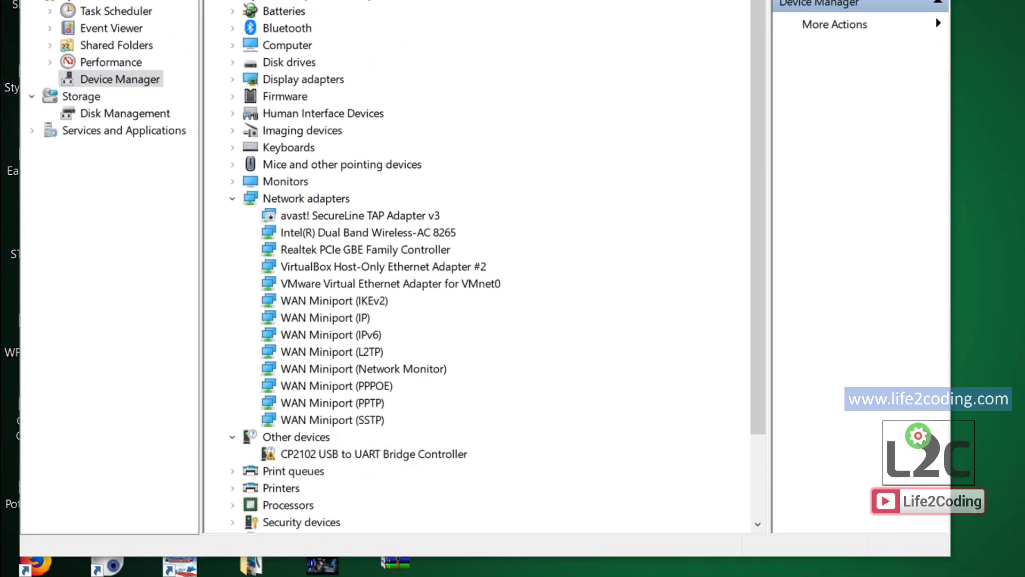
Copy the silabs.com driver download link from Step 1 of Nodemcu Read Me.txt.
{"action": "key", "text": "alt+Tab"}
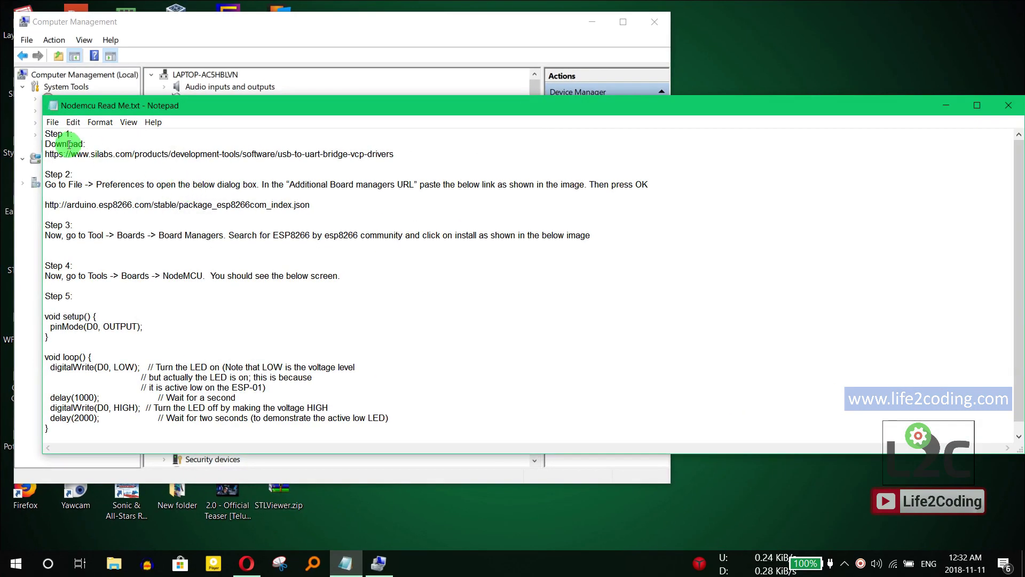
{"action": "left_click", "coordinate": [395, 154]}
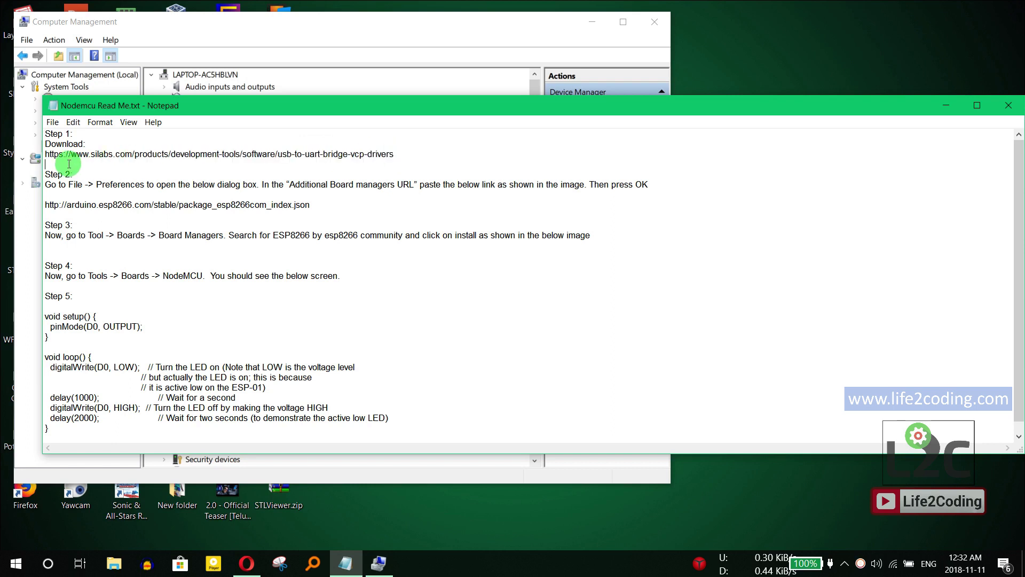
{"action": "left_click", "coordinate": [49, 158], "text": "shift"}
{"action": "right_click", "coordinate": [83, 148]}
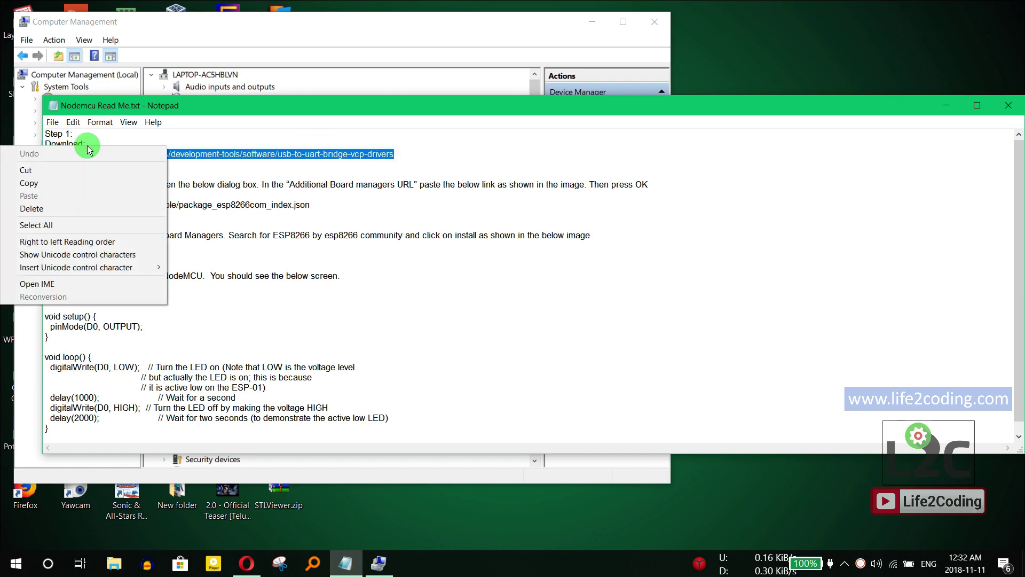
{"action": "left_click", "coordinate": [61, 182]}
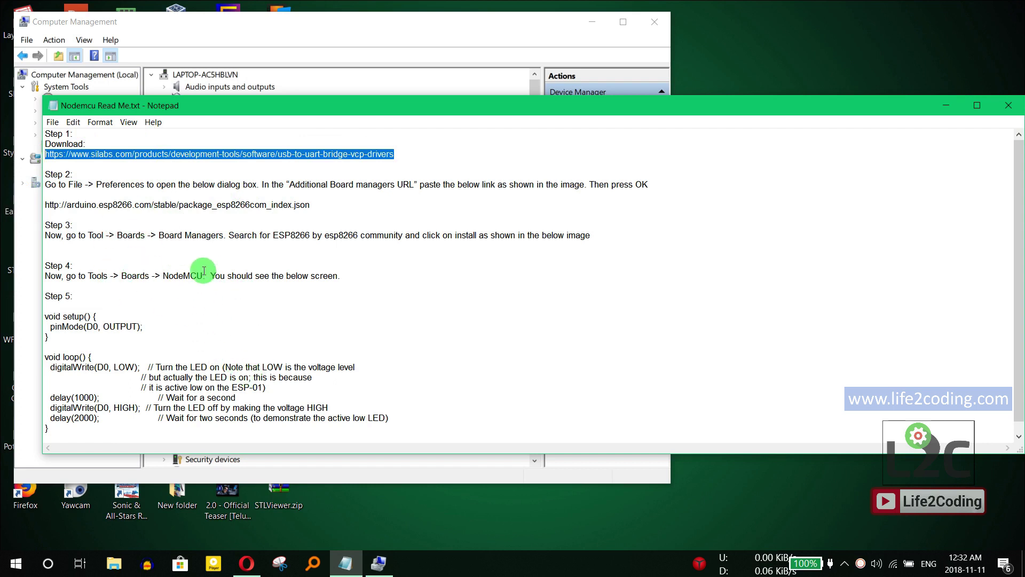
{"action": "left_click", "coordinate": [246, 565]}
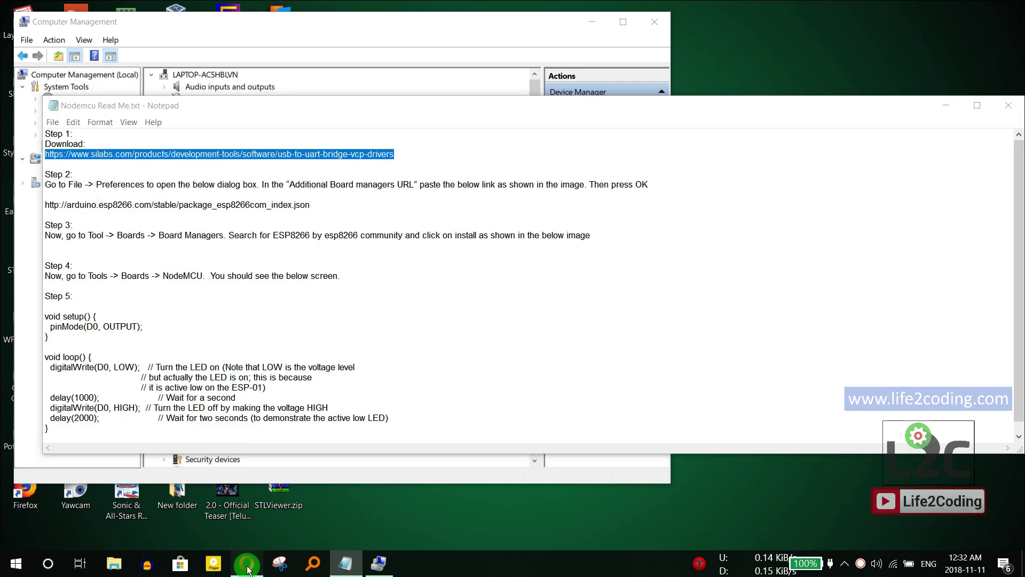
Load the Silicon Labs page and download the CP210x Windows 10 Universal VCP driver zip to the Desktop.
{"action": "right_click", "coordinate": [211, 34]}
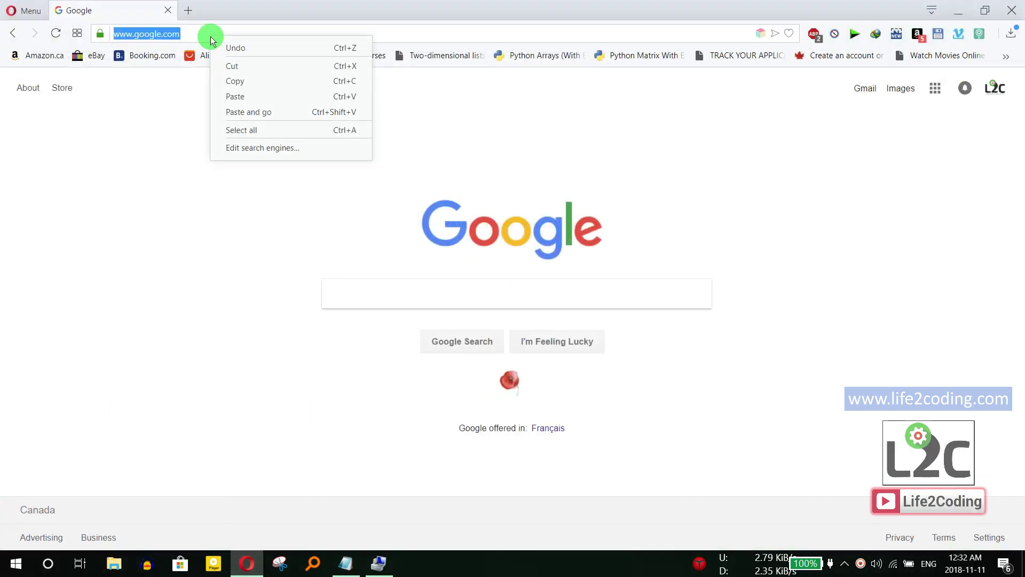
{"action": "left_click", "coordinate": [255, 110]}
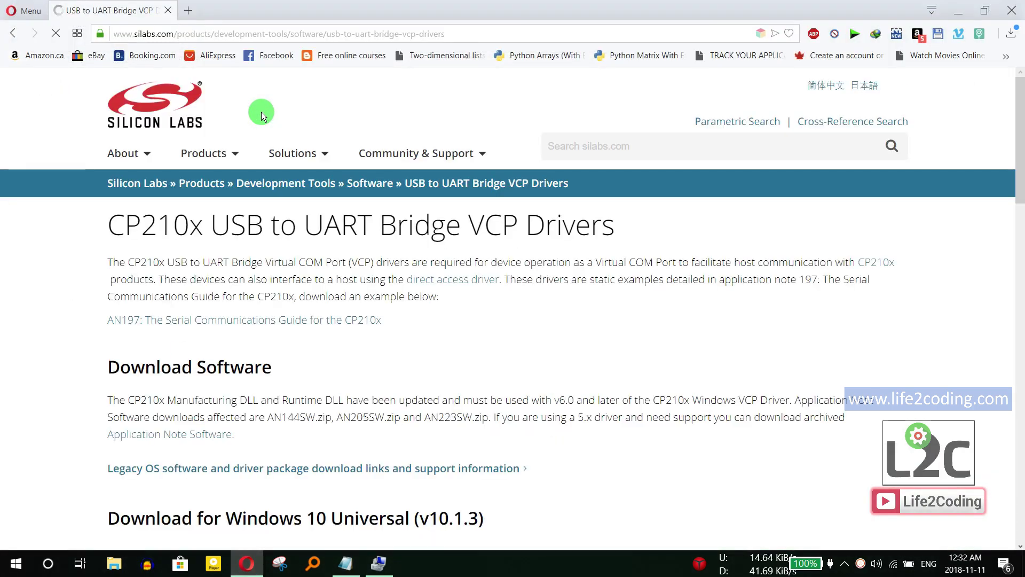
{"action": "scroll", "coordinate": [350, 216], "scroll_direction": "down", "scroll_amount": 9}
{"action": "scroll", "coordinate": [102, 216], "scroll_direction": "up", "scroll_amount": 3}
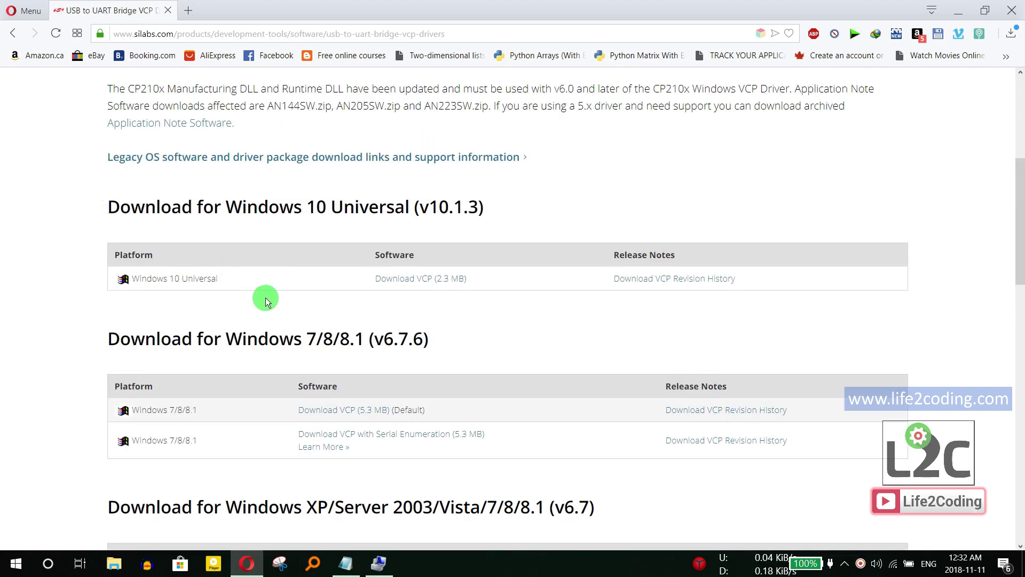
{"action": "left_click", "coordinate": [406, 283]}
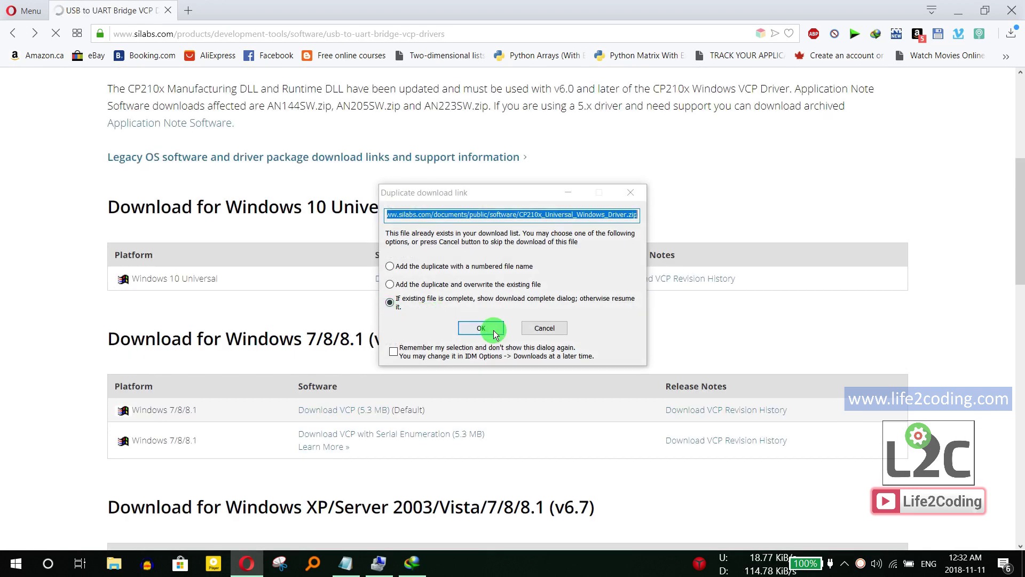
{"action": "left_click", "coordinate": [495, 333]}
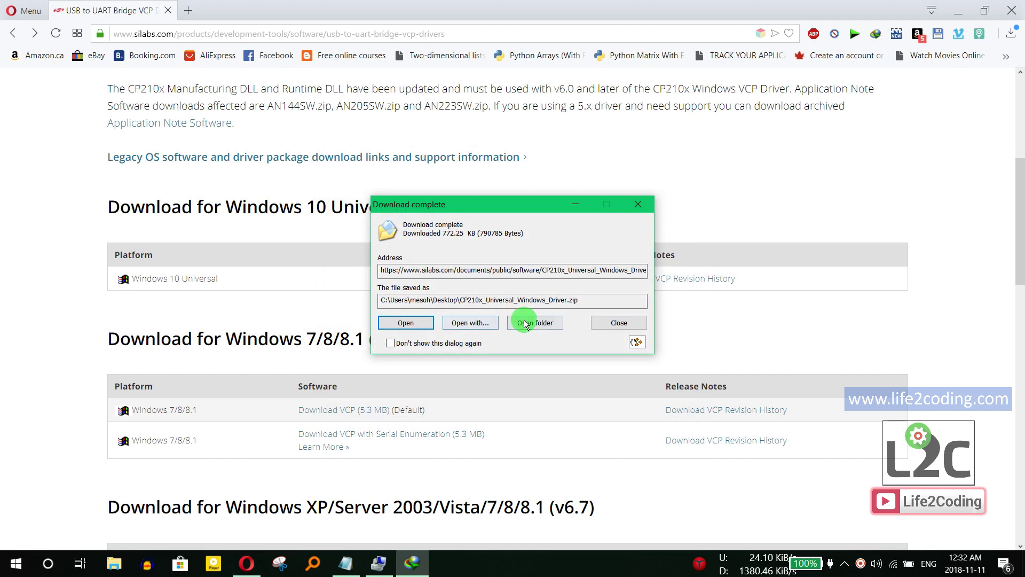
{"action": "left_click", "coordinate": [524, 324]}
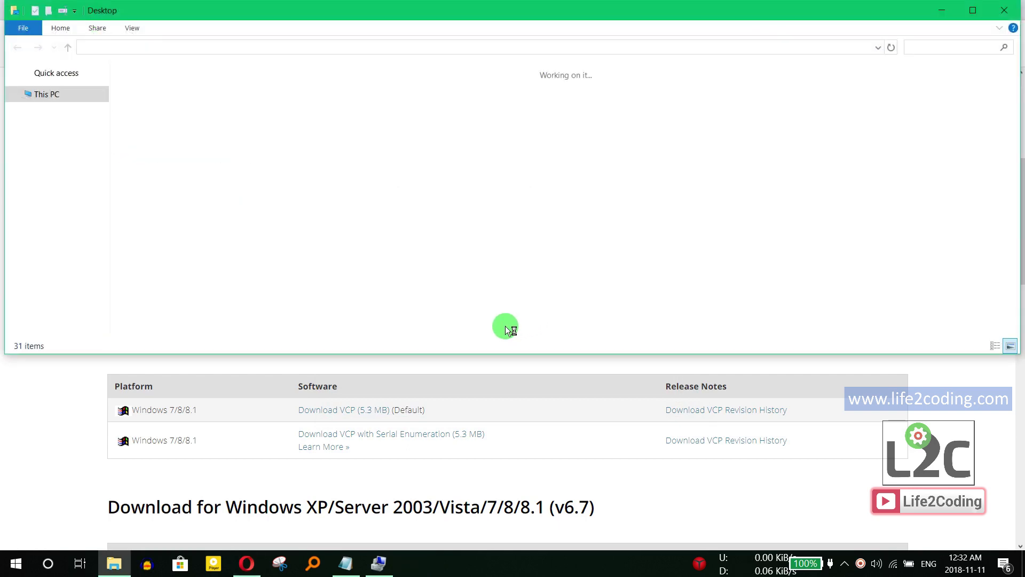
Extract CP210x_Universal_Windows_Driver.zip on the Desktop into its own folder.
{"action": "left_click", "coordinate": [972, 10]}
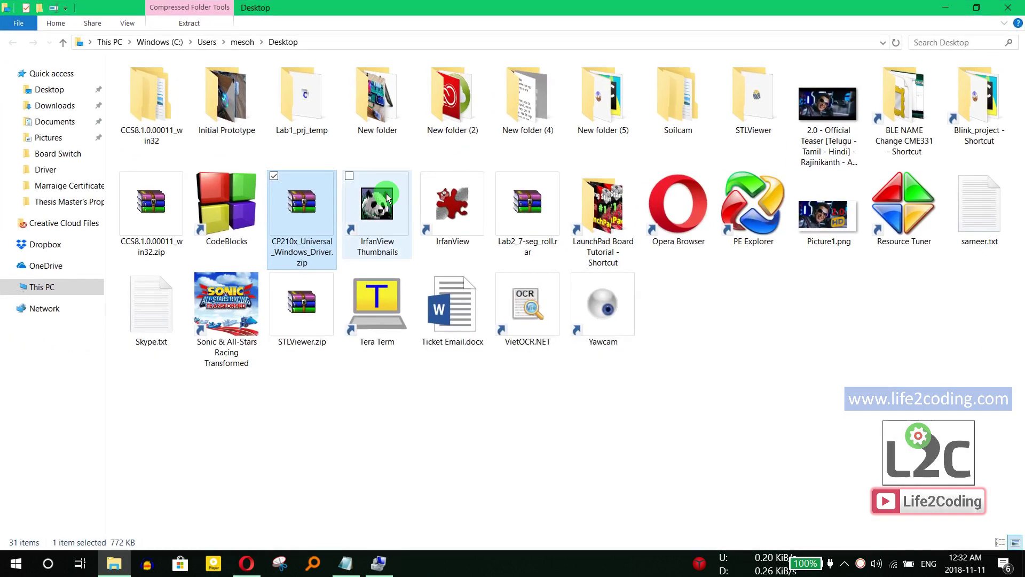
{"action": "right_click", "coordinate": [297, 217]}
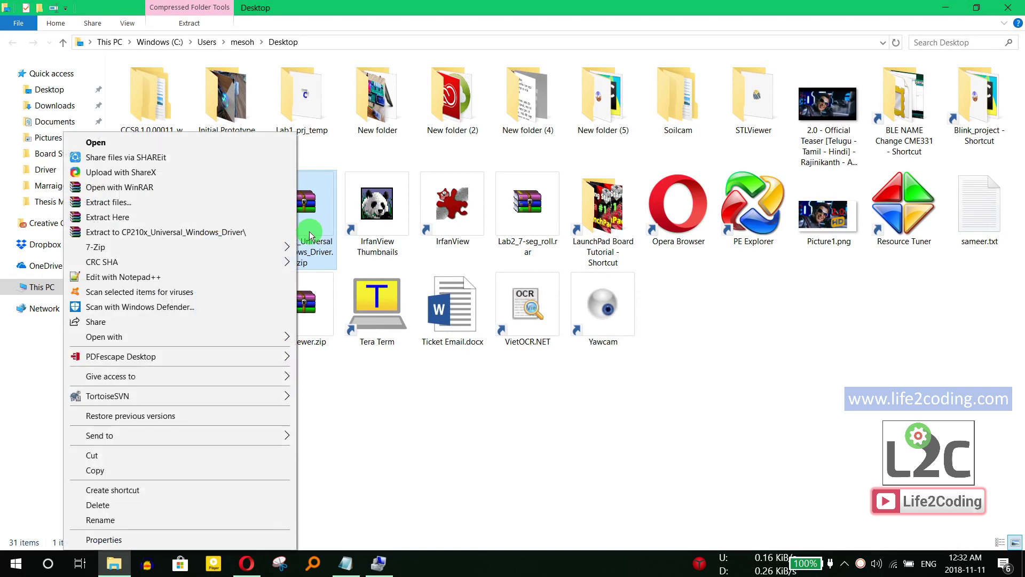
{"action": "left_click", "coordinate": [236, 229]}
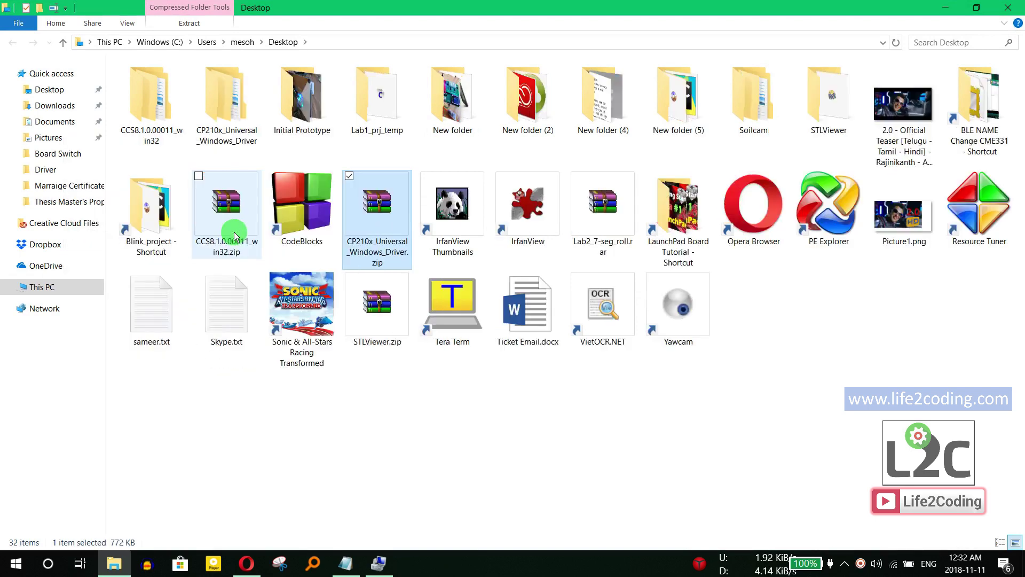
Run CP210xVCPInstaller_x64.exe from the extracted driver folder as administrator.
{"action": "double_click", "coordinate": [231, 116]}
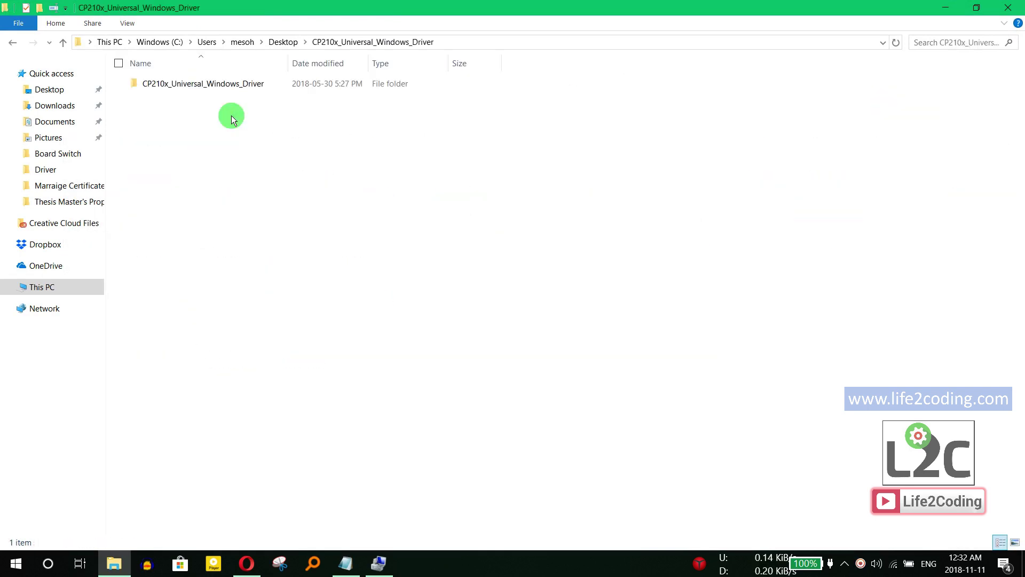
{"action": "double_click", "coordinate": [199, 84]}
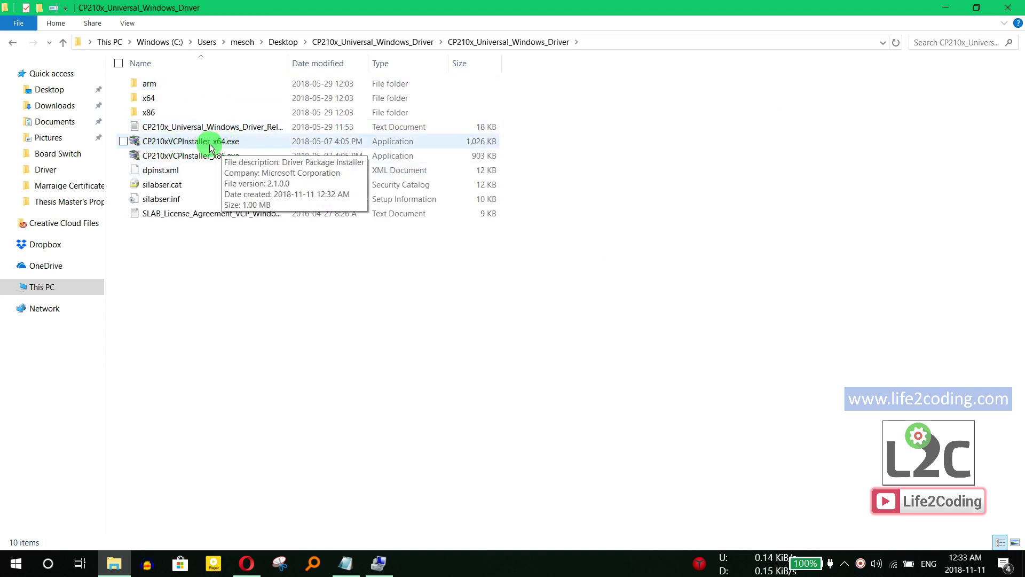
{"action": "left_click", "coordinate": [224, 147]}
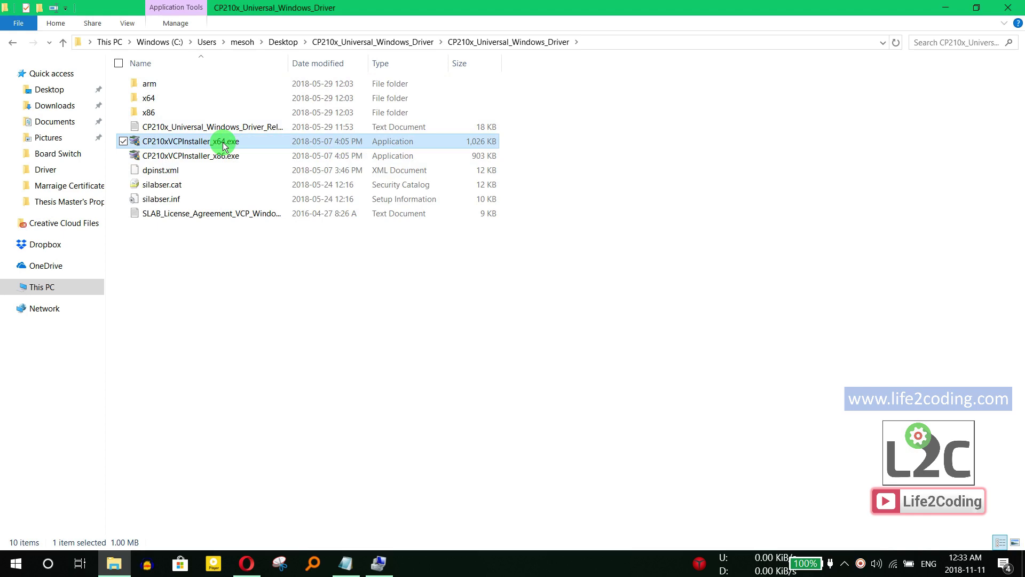
{"action": "right_click", "coordinate": [223, 142]}
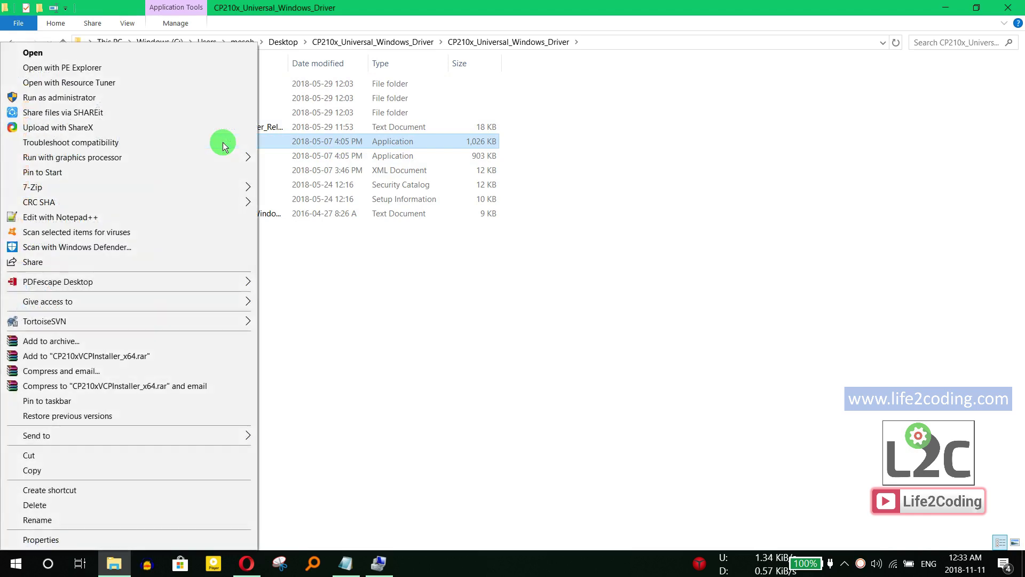
{"action": "left_click", "coordinate": [94, 99]}
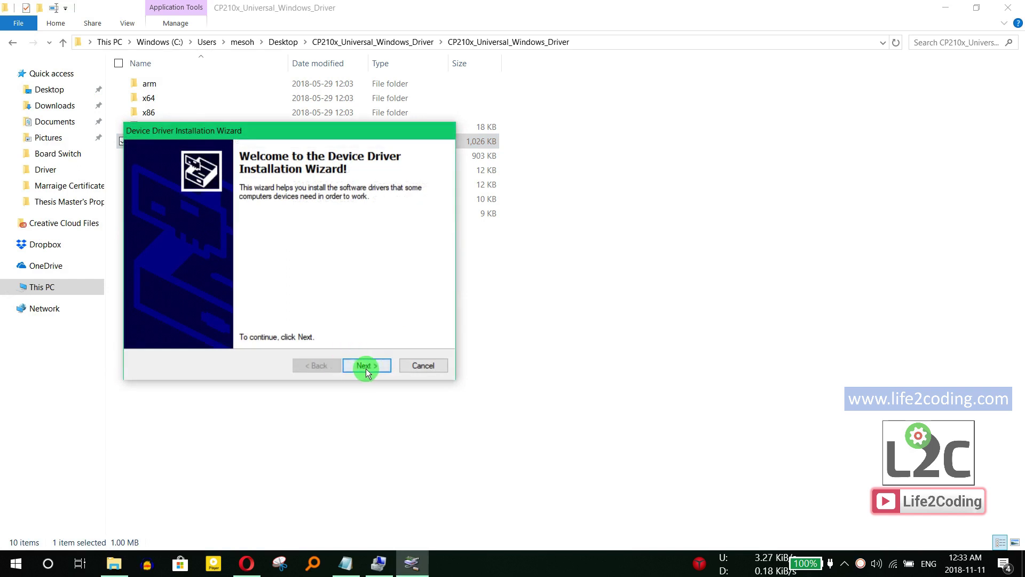
Install the Silicon Laboratories CP210x driver through the wizard until it reports Device Updated.
{"action": "left_click", "coordinate": [366, 366]}
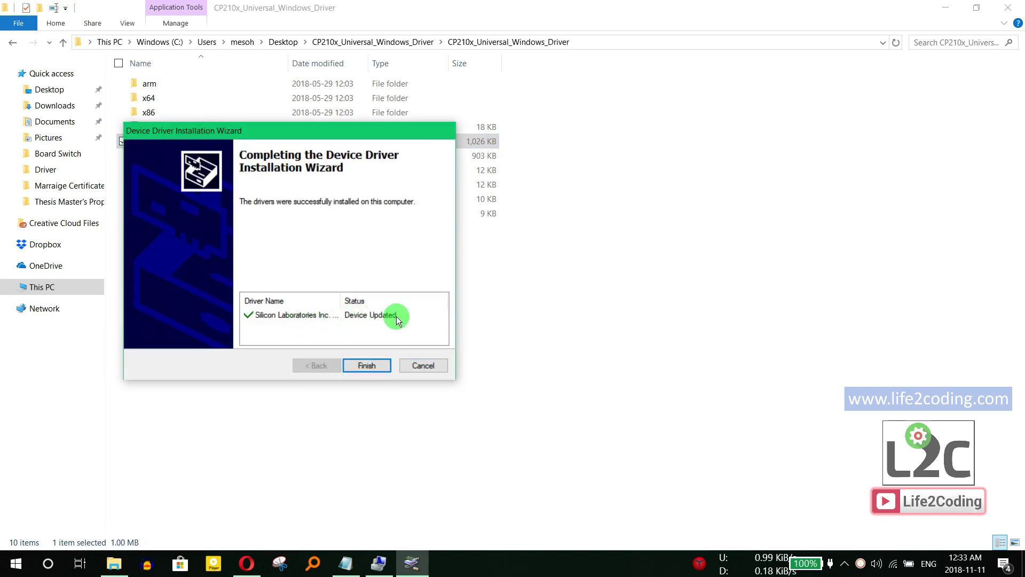
{"action": "left_click", "coordinate": [368, 366]}
{"action": "left_click", "coordinate": [379, 566]}
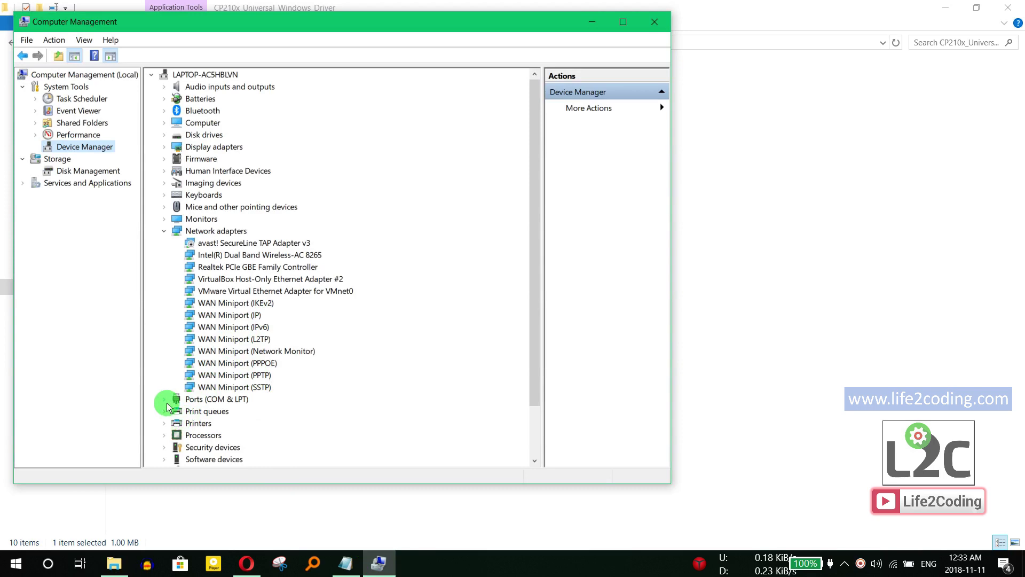
Confirm the Silicon Labs CP210x USB to UART Bridge appears on COM13, then close the leftover windows.
{"action": "left_click", "coordinate": [164, 399]}
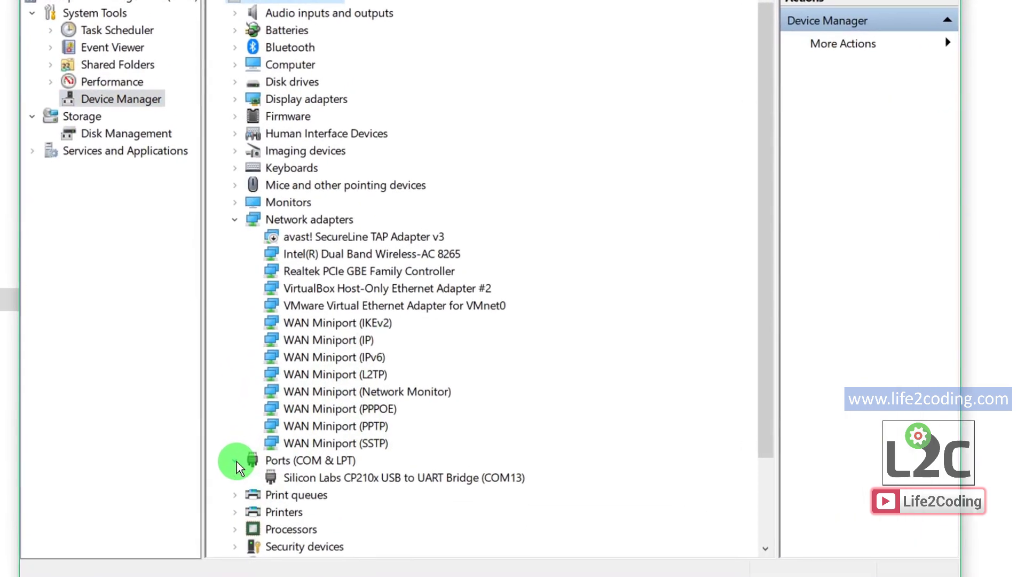
{"action": "scroll", "coordinate": [467, 391], "scroll_direction": "down", "scroll_amount": 2}
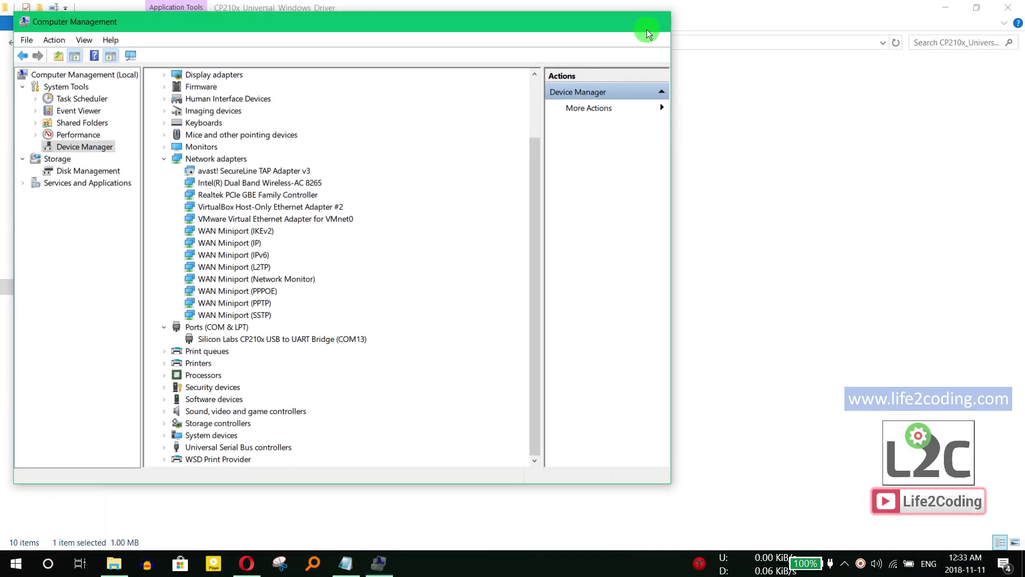
{"action": "key", "text": "alt+Tab"}
{"action": "left_click", "coordinate": [1011, 7]}
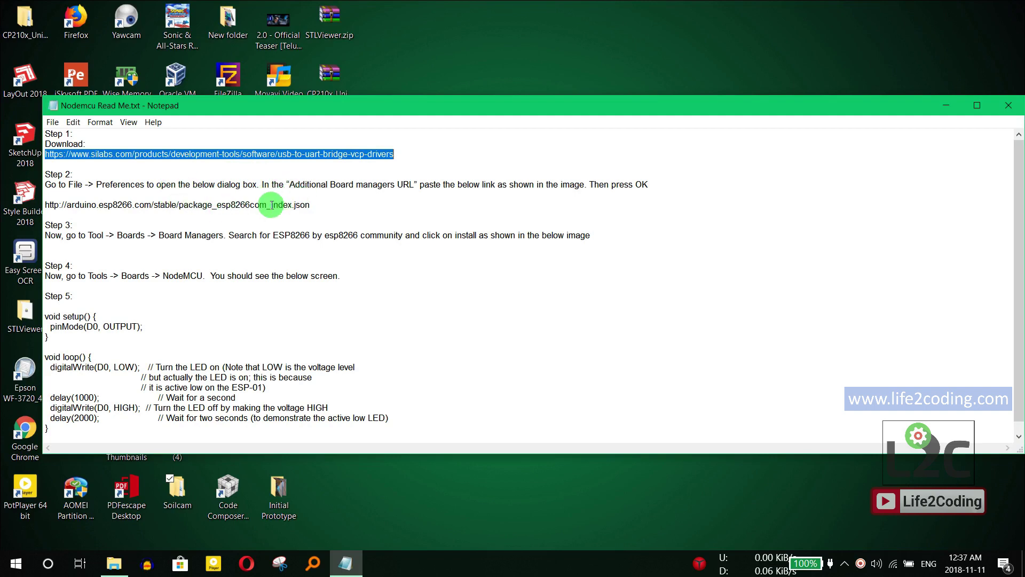
Launch Arduino IDE by searching 'ard' from the Start menu.
{"action": "left_click", "coordinate": [8, 568]}
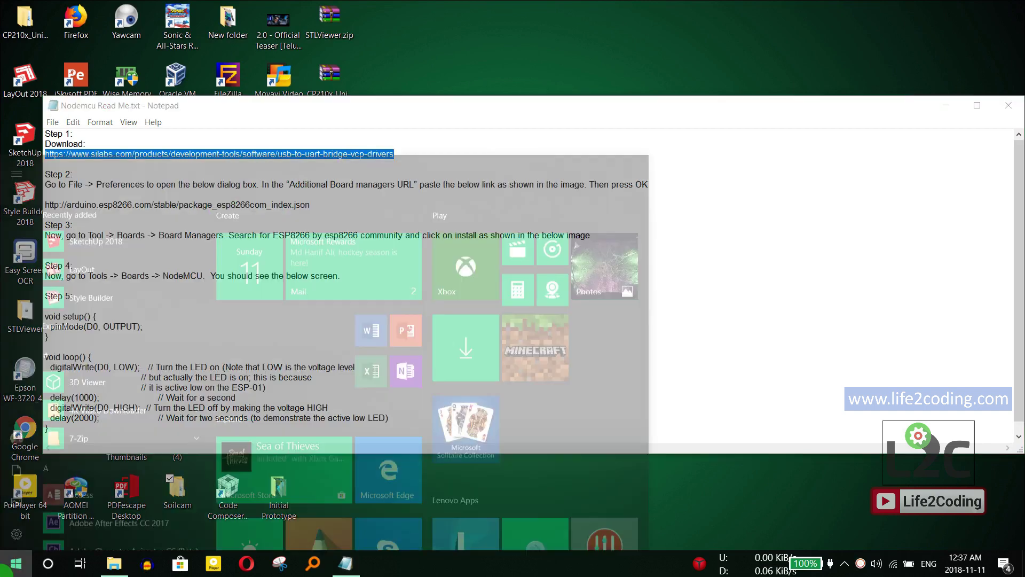
{"action": "type", "text": "ard"}
{"action": "key", "text": "Return"}
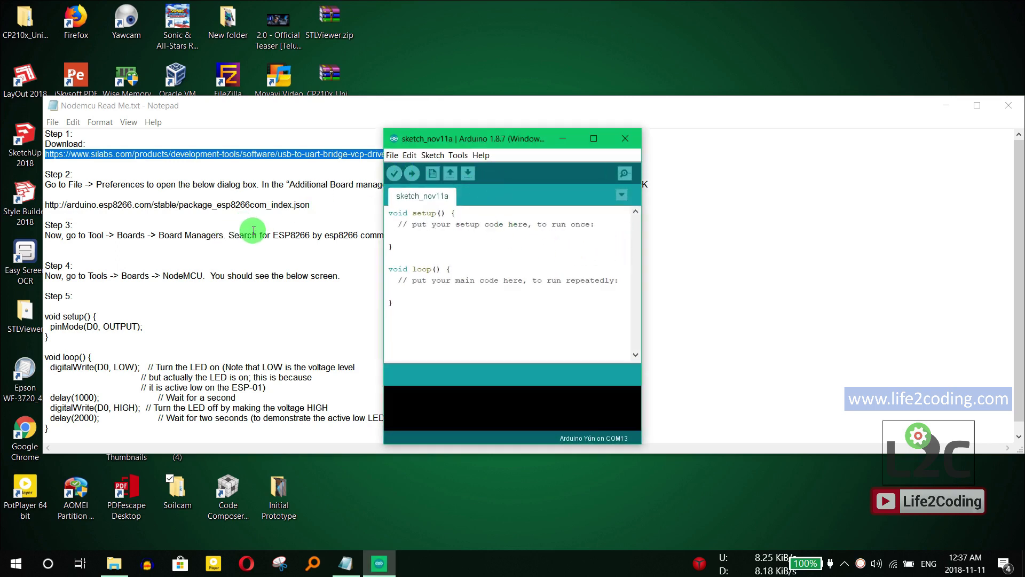
Copy the ESP8266 package index URL from the Step 2 notes.
{"action": "left_click_drag", "start_coordinate": [316, 205], "coordinate": [45, 205]}
{"action": "right_click", "coordinate": [73, 210]}
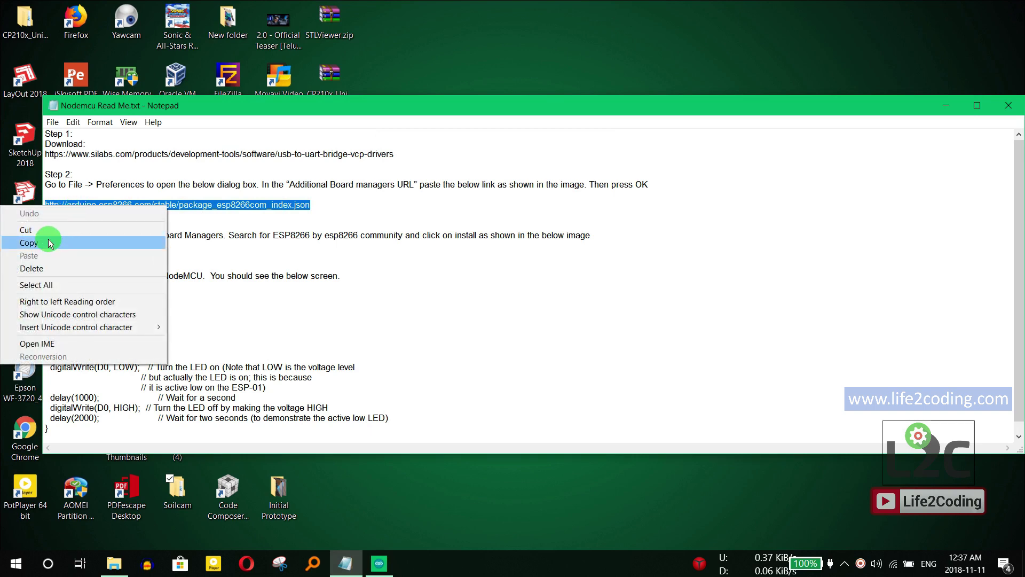
{"action": "left_click", "coordinate": [48, 242]}
{"action": "left_click", "coordinate": [379, 565]}
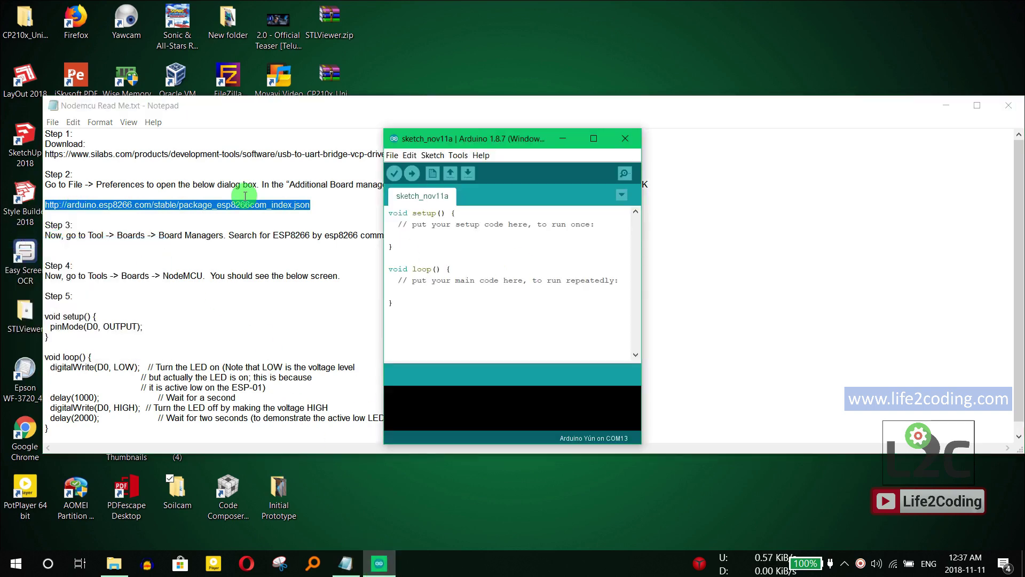
Put the ESP8266 package index URL in Preferences' Additional Boards Manager URLs and save.
{"action": "left_click", "coordinate": [392, 156]}
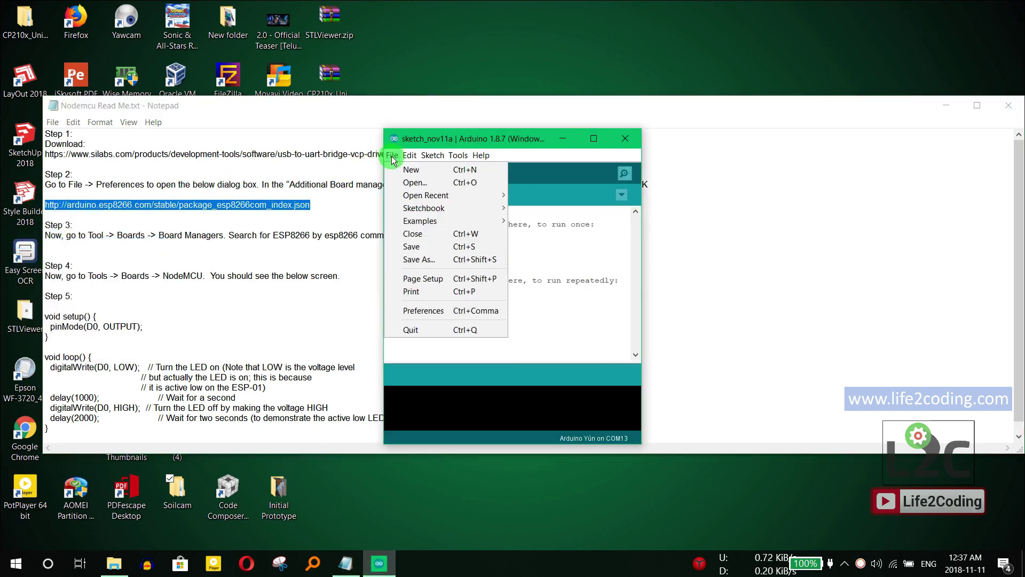
{"action": "left_click", "coordinate": [424, 311]}
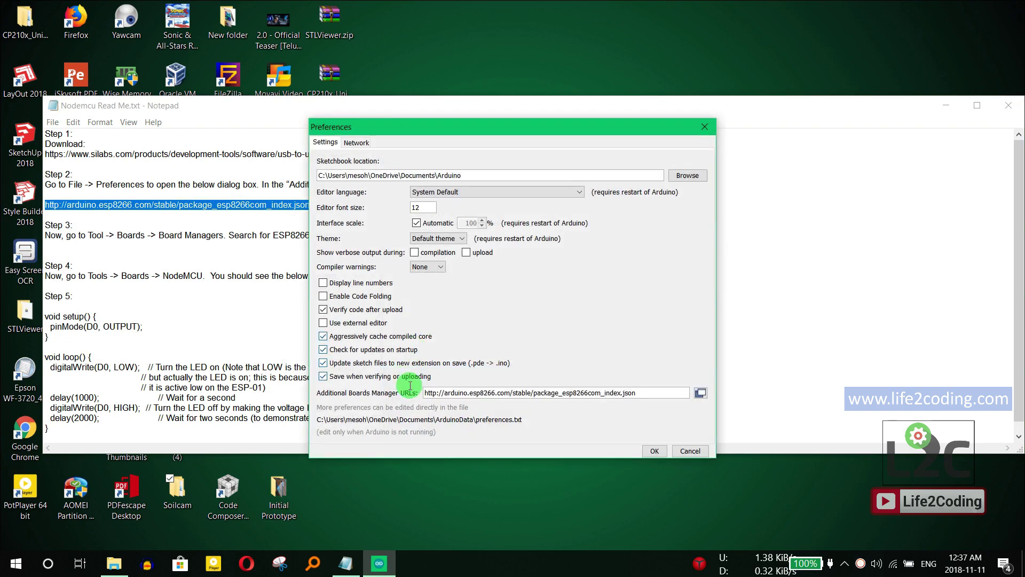
{"action": "left_click", "coordinate": [646, 394]}
{"action": "left_click_drag", "start_coordinate": [646, 393], "coordinate": [406, 394]}
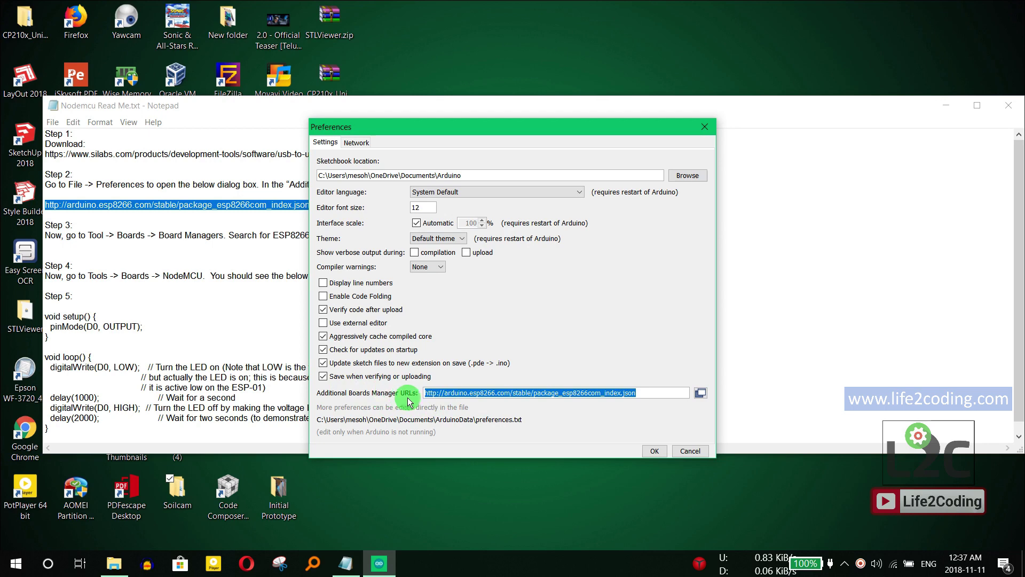
{"action": "left_click", "coordinate": [654, 451]}
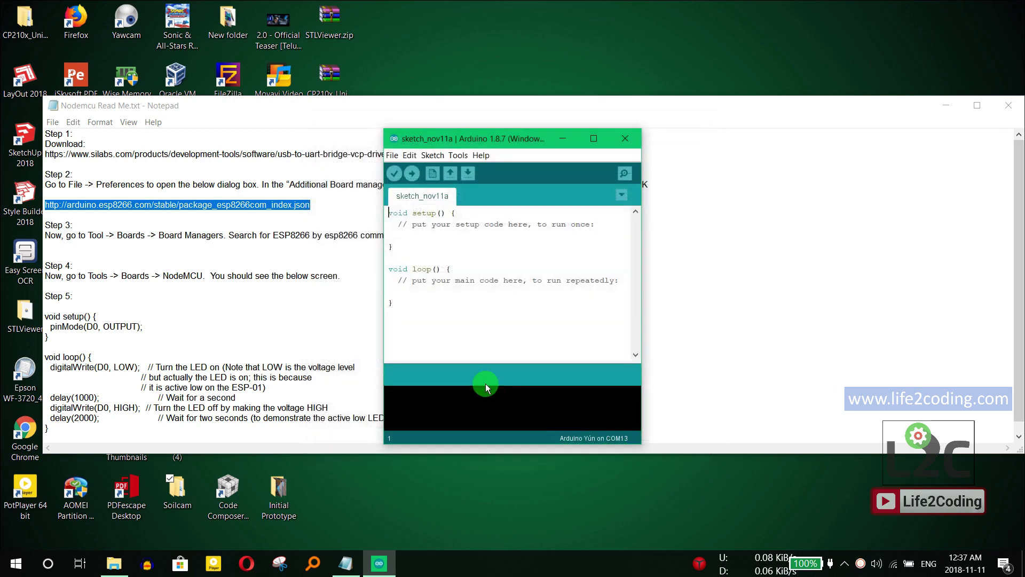
Install the esp8266 by ESP8266 Community package, version 2.4.2, from Boards Manager.
{"action": "left_click", "coordinate": [458, 155]}
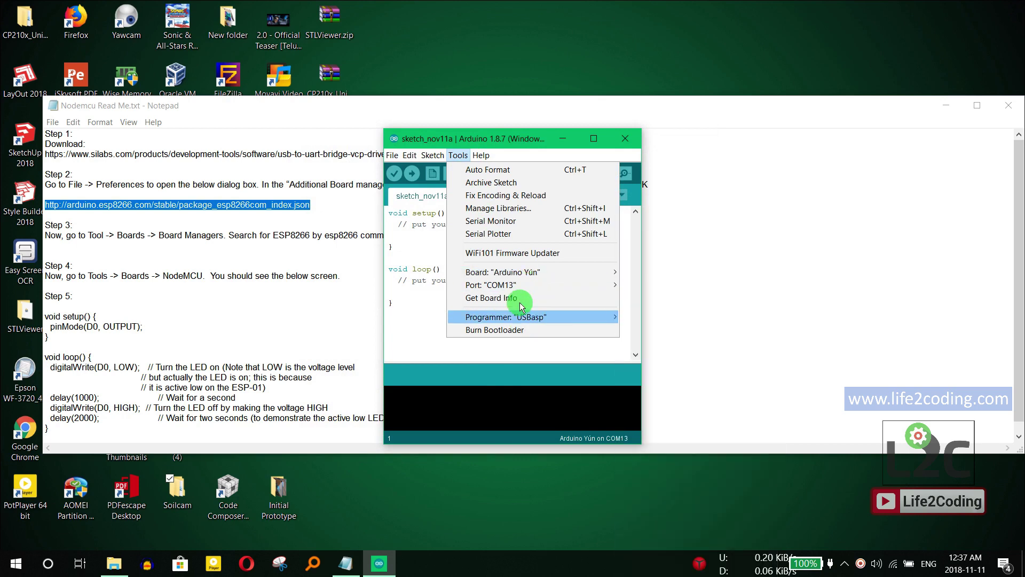
{"action": "mouse_move", "coordinate": [531, 273]}
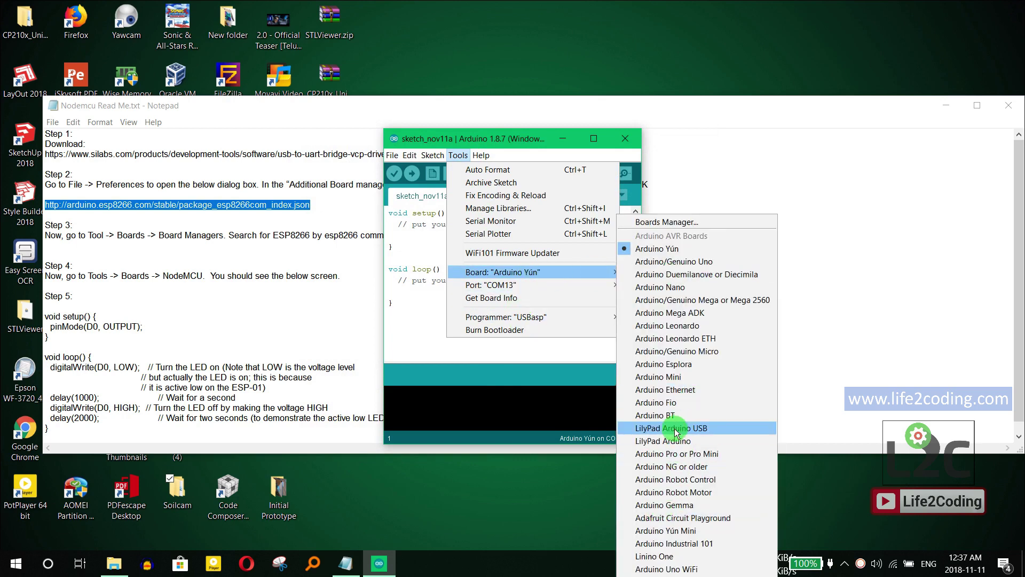
{"action": "left_click", "coordinate": [661, 227]}
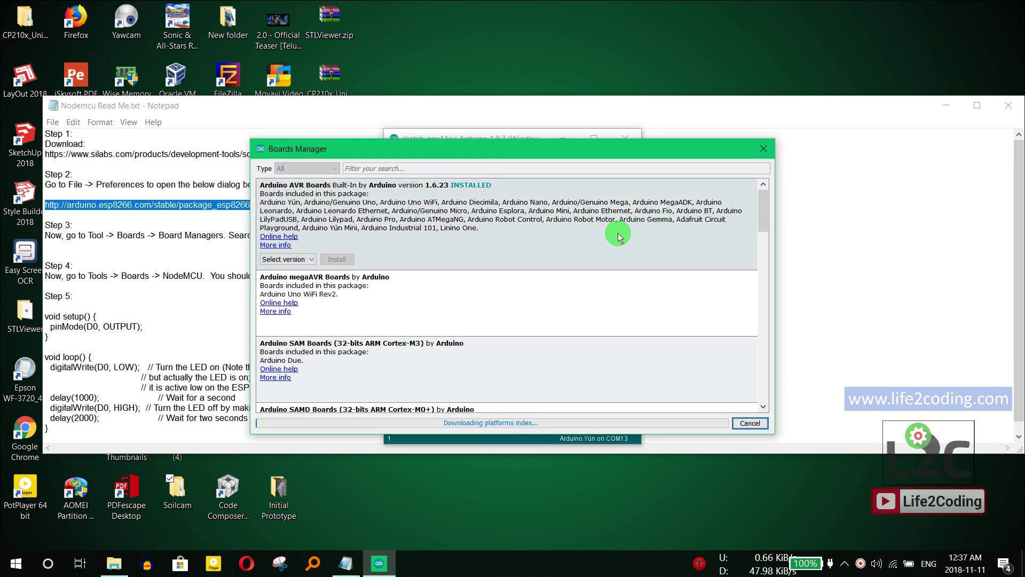
{"action": "scroll", "coordinate": [618, 233], "scroll_direction": "down", "scroll_amount": 5}
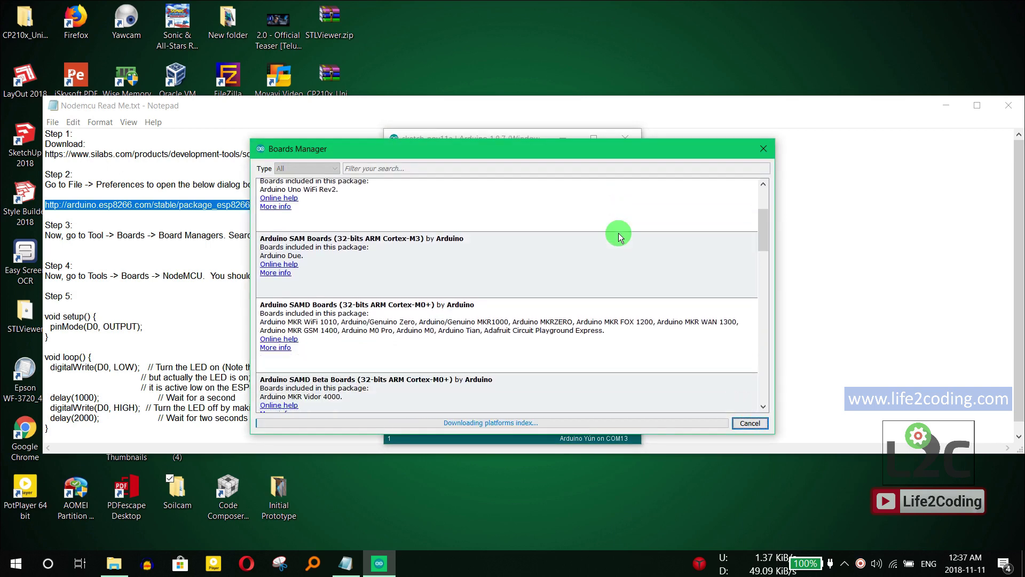
{"action": "scroll", "coordinate": [620, 233], "scroll_direction": "down", "scroll_amount": 10}
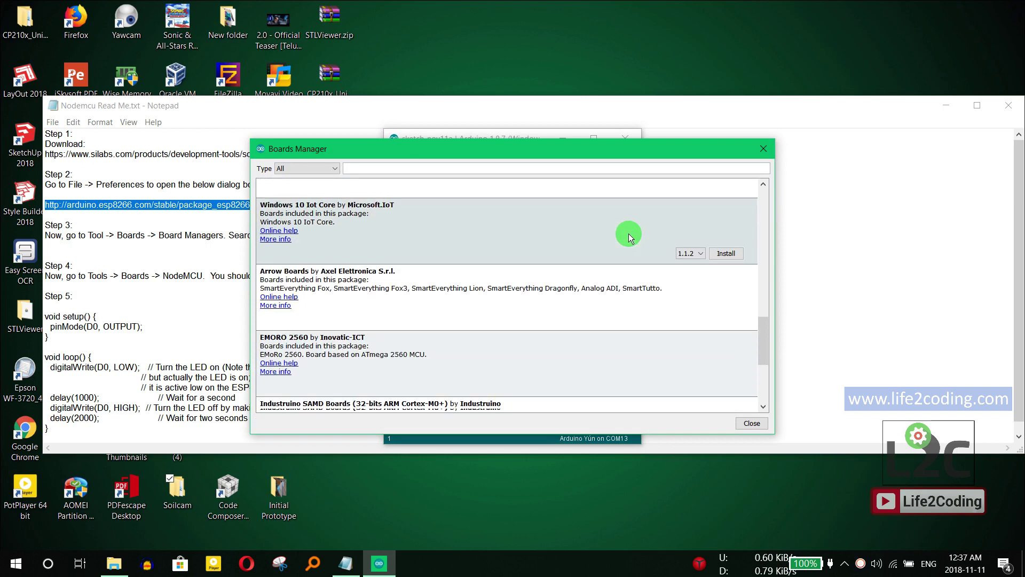
{"action": "mouse_move", "coordinate": [293, 335]}
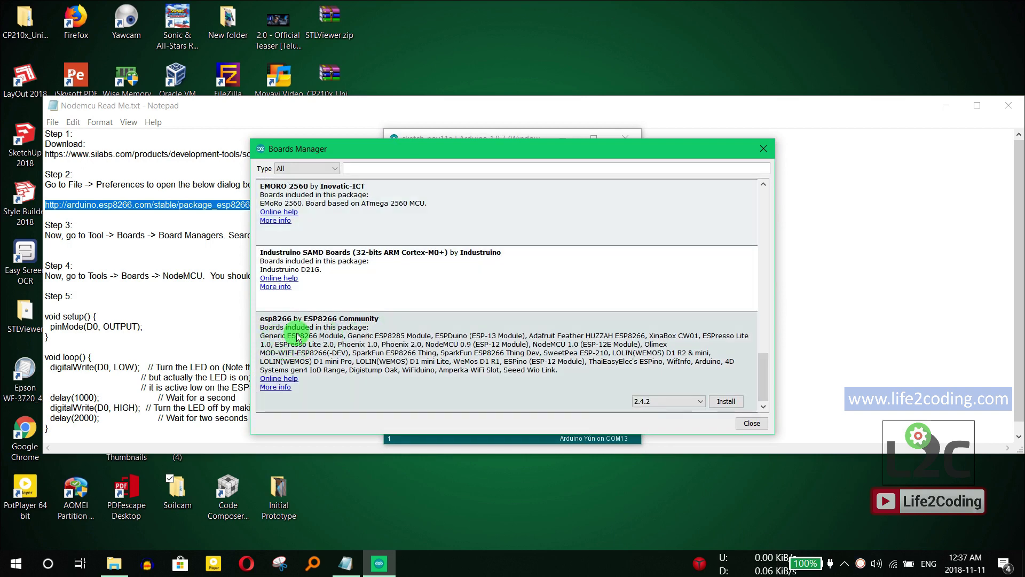
{"action": "left_click", "coordinate": [481, 340]}
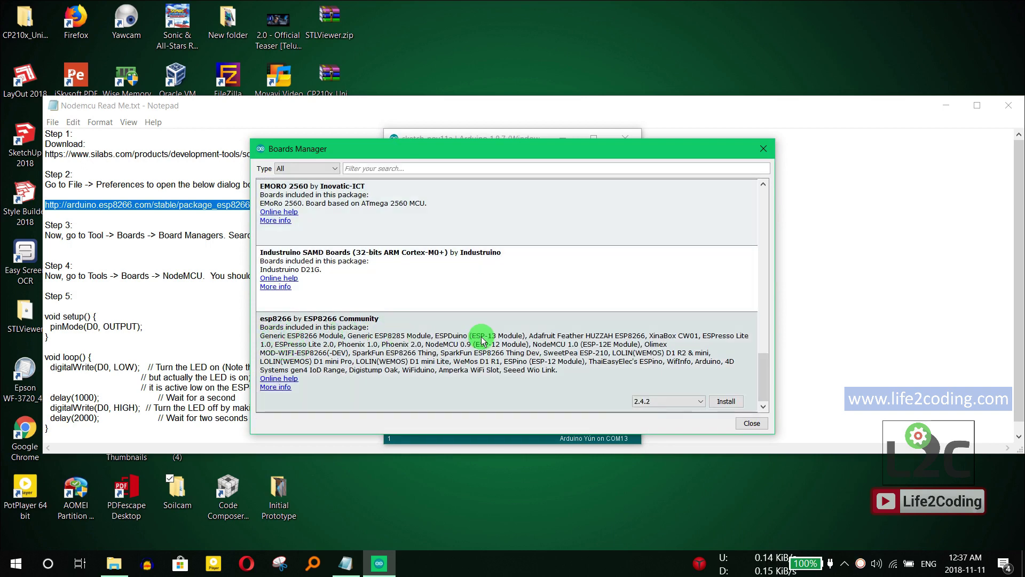
{"action": "left_click", "coordinate": [737, 407]}
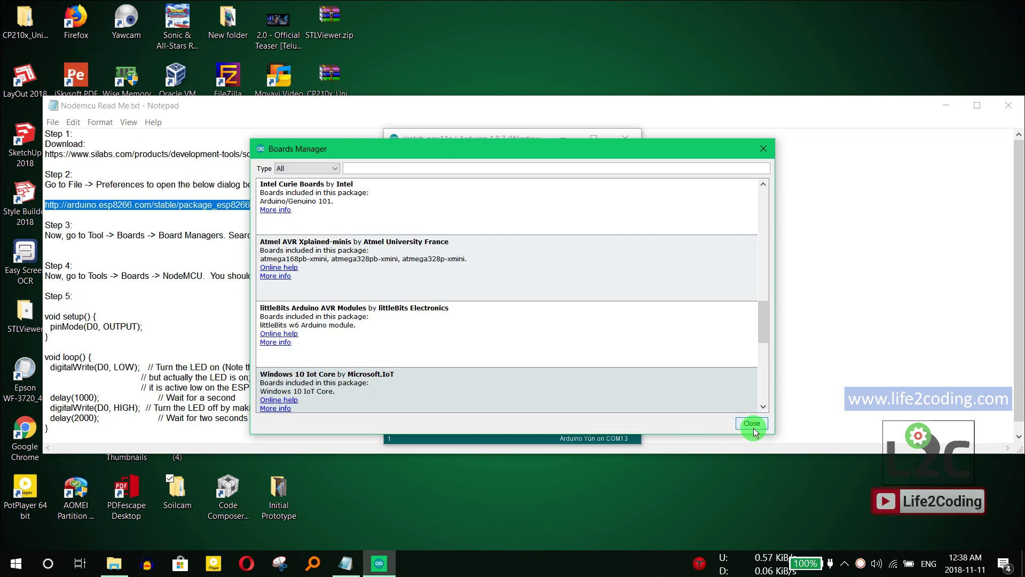
{"action": "left_click", "coordinate": [752, 423]}
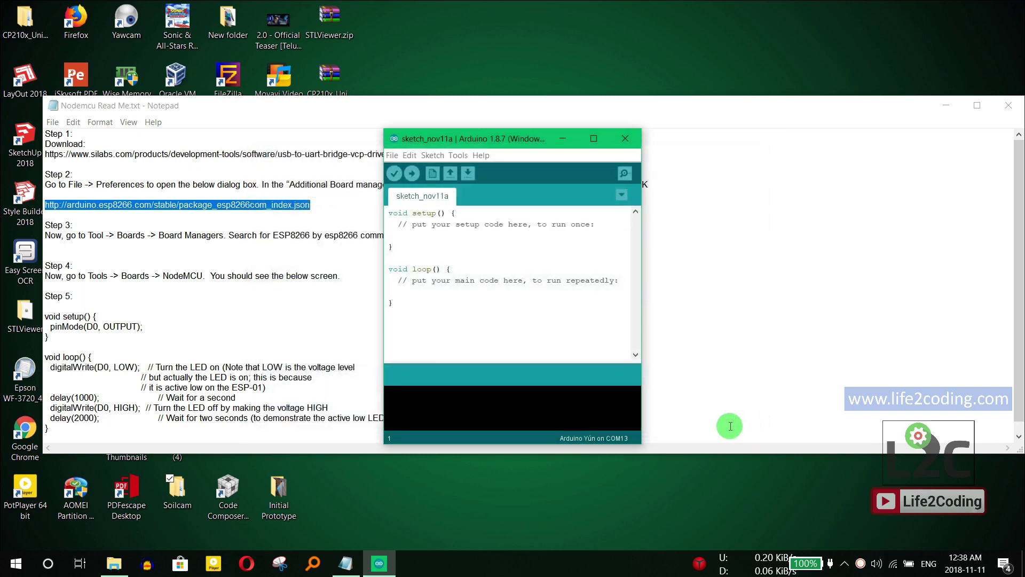
Select NodeMCU 1.0 (ESP-12E Module) as the target board.
{"action": "left_click", "coordinate": [458, 155]}
{"action": "mouse_move", "coordinate": [555, 273]}
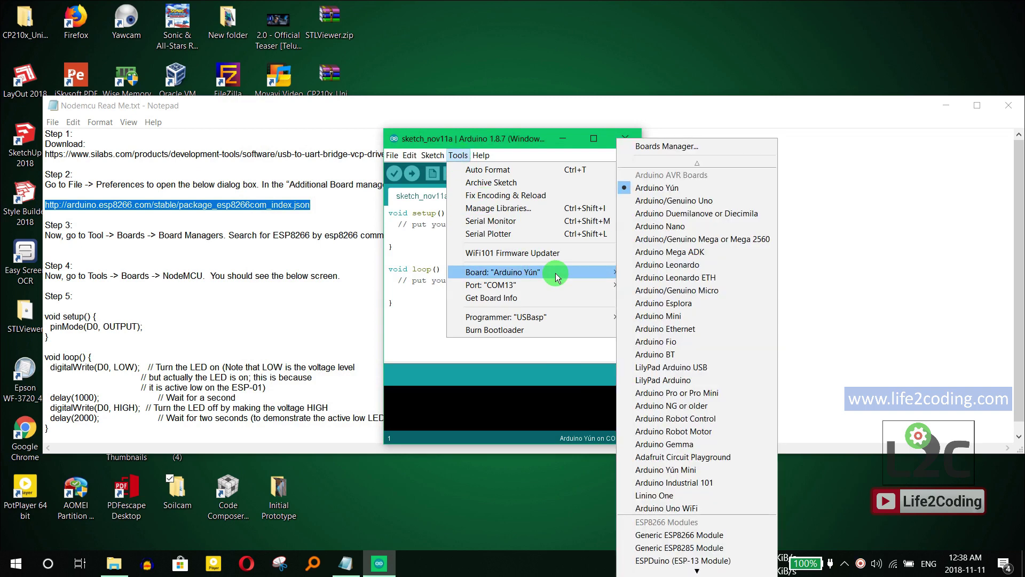
{"action": "scroll", "coordinate": [696, 453], "scroll_direction": "down", "scroll_amount": 5}
{"action": "scroll", "coordinate": [717, 448], "scroll_direction": "down", "scroll_amount": 3}
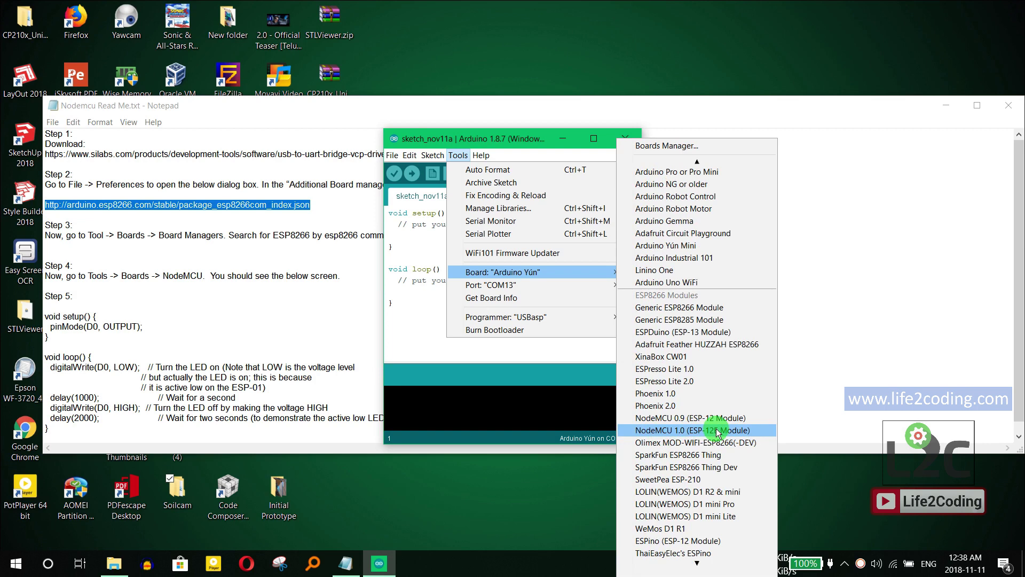
{"action": "left_click", "coordinate": [717, 430]}
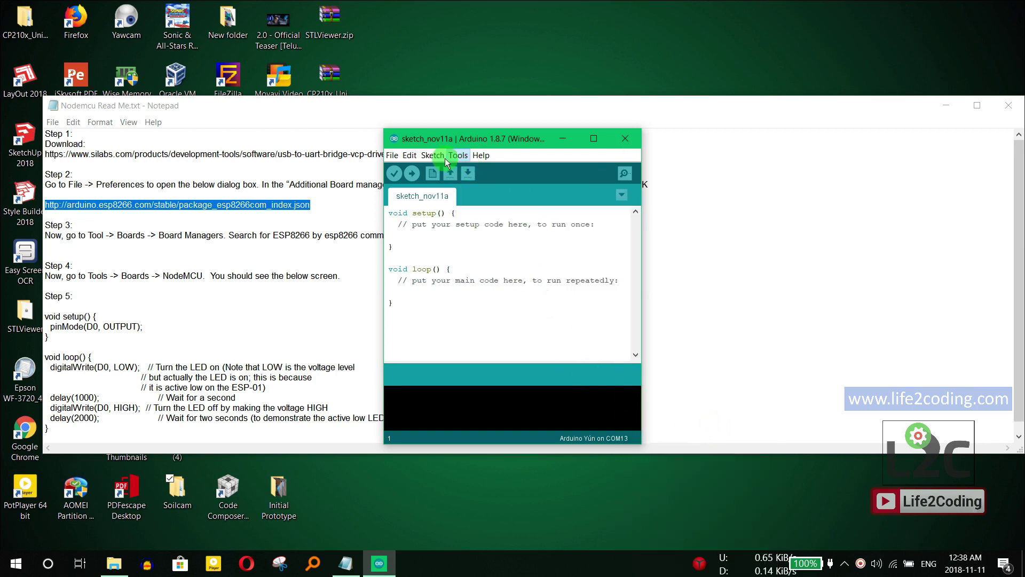
Check the port is COM13, then select the Step 5 blink code in Notepad.
{"action": "left_click", "coordinate": [460, 155]}
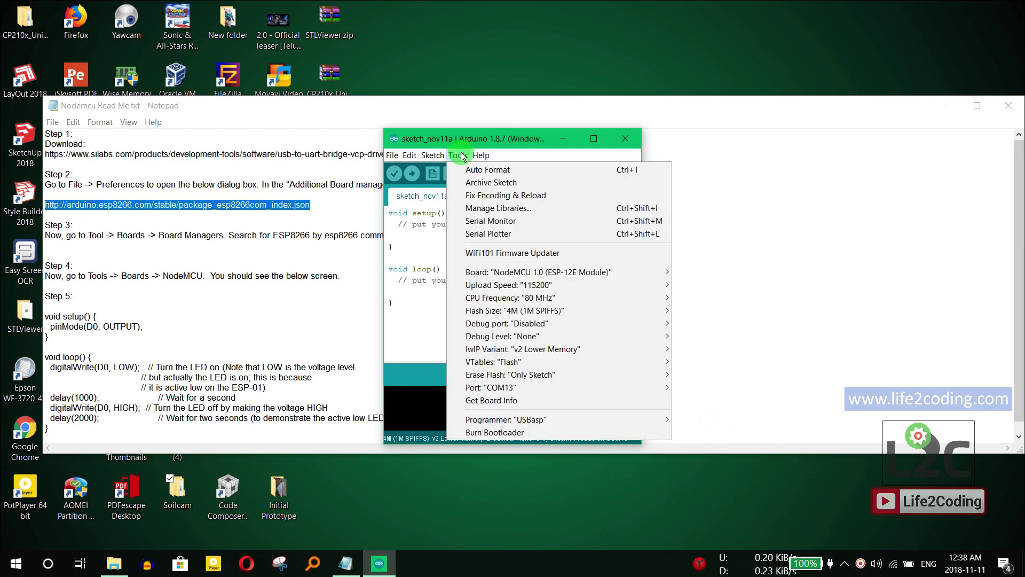
{"action": "mouse_move", "coordinate": [584, 387]}
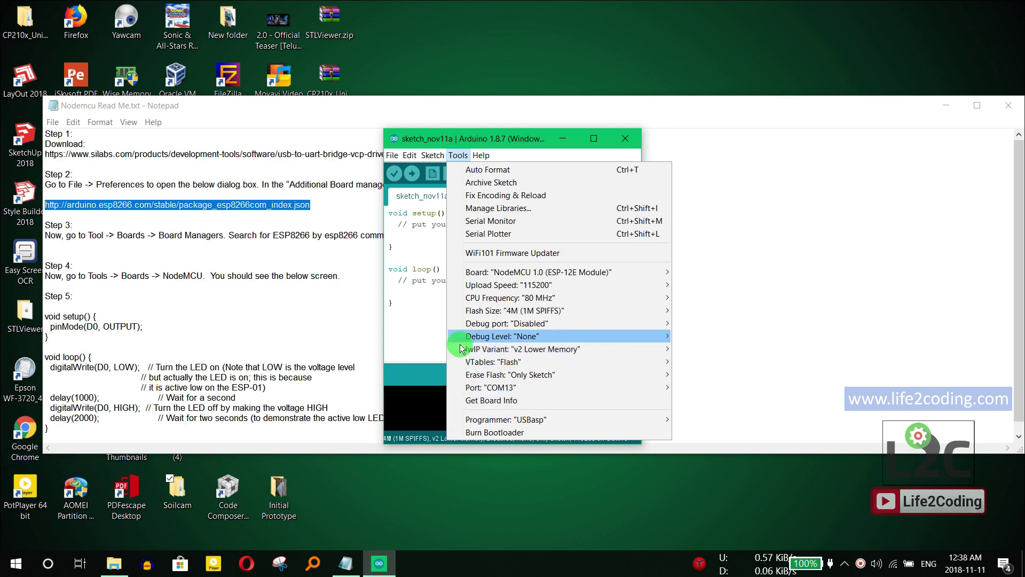
{"action": "left_click", "coordinate": [179, 395]}
{"action": "left_click_drag", "start_coordinate": [51, 430], "coordinate": [35, 321]}
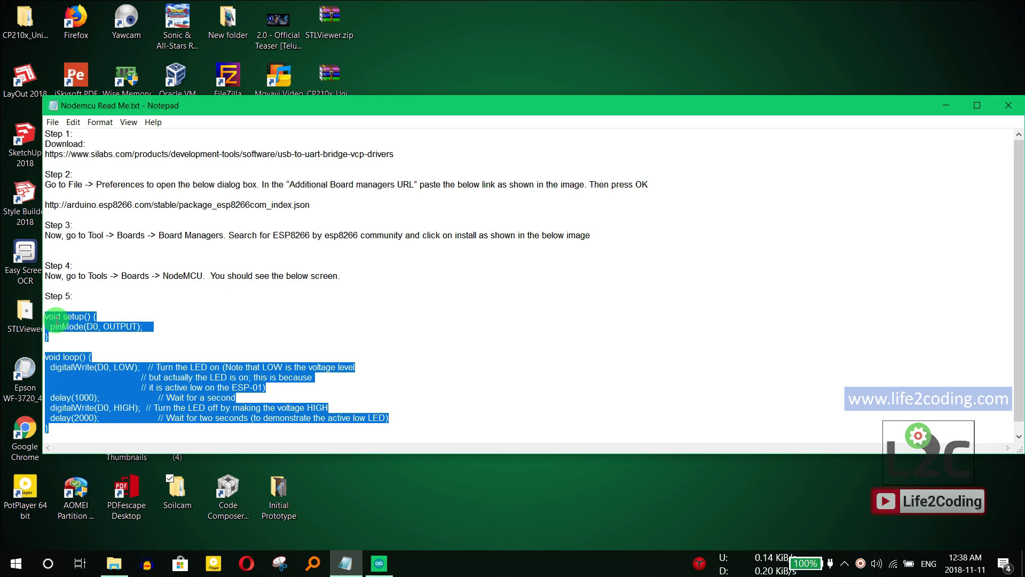
Copy the Step 5 blink code from Notepad and paste it over the default sketch.
{"action": "right_click", "coordinate": [11, 320]}
{"action": "left_click", "coordinate": [54, 356]}
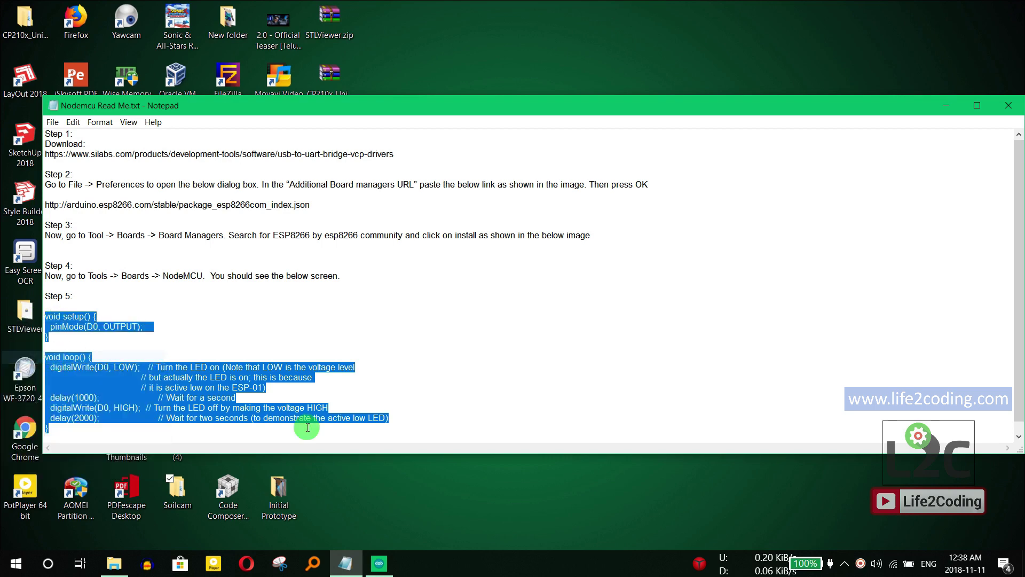
{"action": "left_click", "coordinate": [380, 558]}
{"action": "left_click_drag", "start_coordinate": [442, 307], "coordinate": [407, 218]}
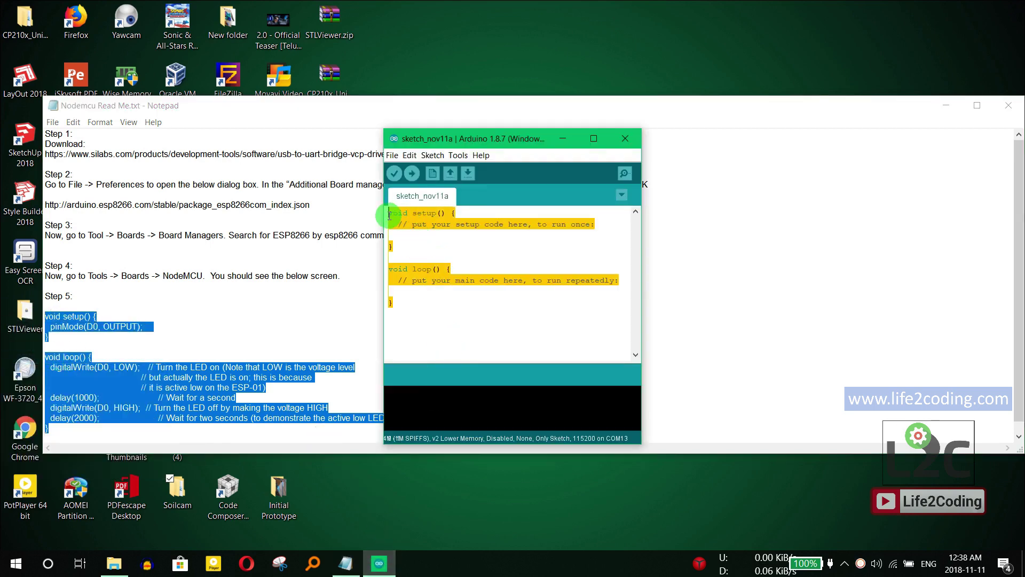
{"action": "right_click", "coordinate": [407, 218]}
{"action": "left_click", "coordinate": [434, 287]}
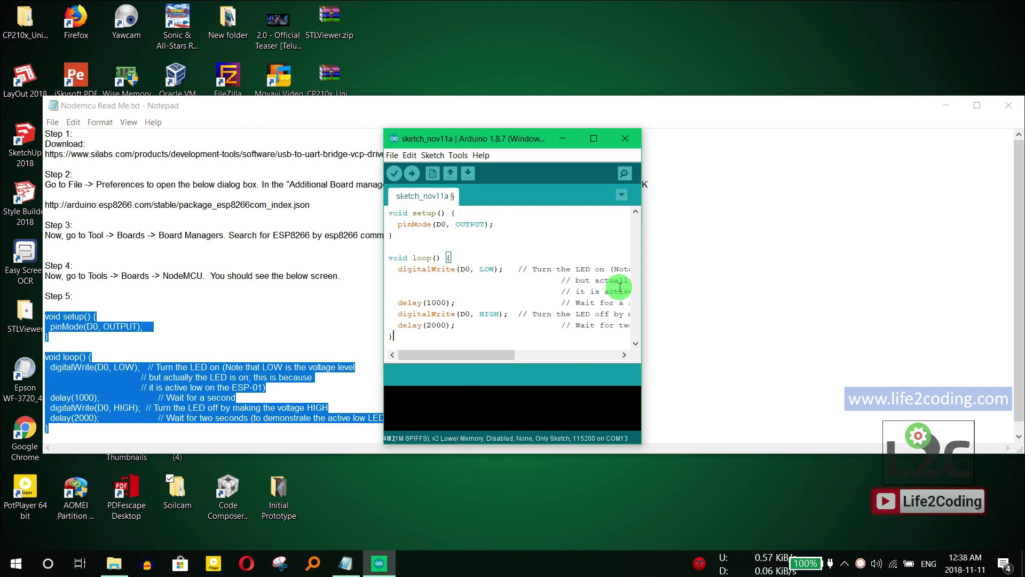
Enlarge the Arduino window to show full lines, noting the D0 pin in the LOW line.
{"action": "left_click_drag", "start_coordinate": [641, 287], "coordinate": [865, 300]}
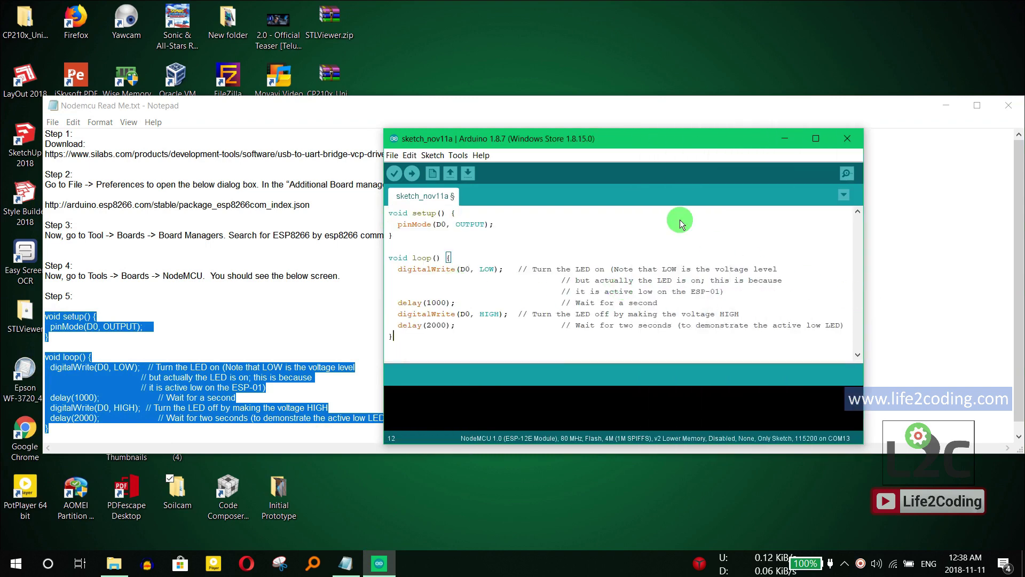
{"action": "left_click_drag", "start_coordinate": [594, 129], "coordinate": [573, 38]}
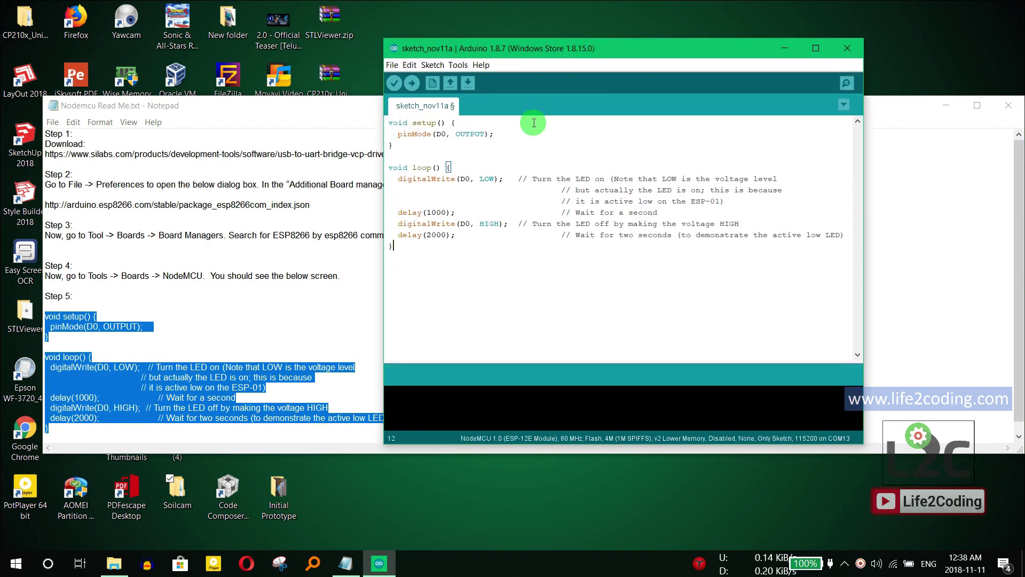
{"action": "left_click", "coordinate": [461, 179]}
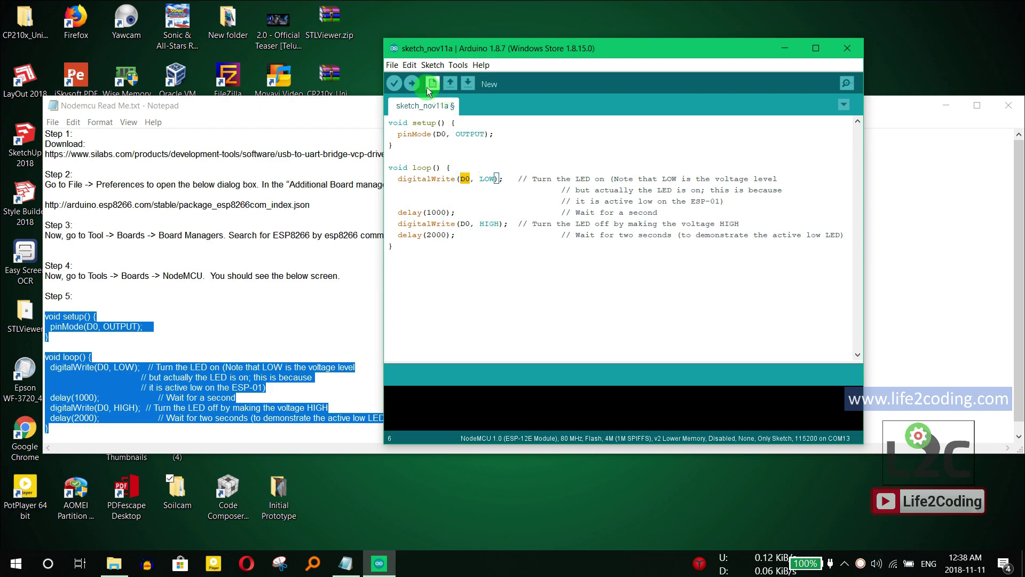
Upload the blink sketch, saving it into the sketch_nov11a folder, and watch the output console.
{"action": "left_click", "coordinate": [409, 83]}
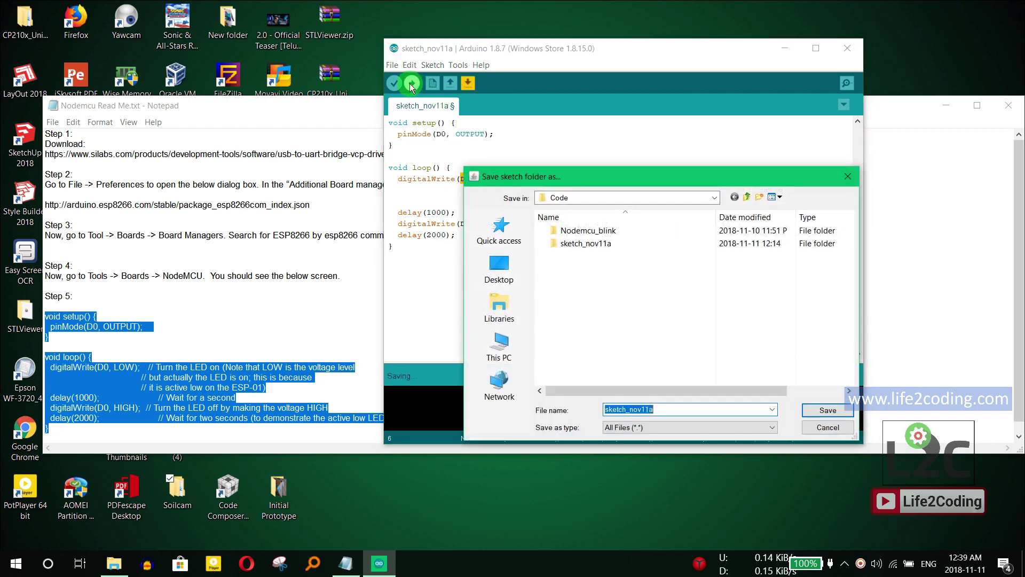
{"action": "left_click", "coordinate": [835, 410]}
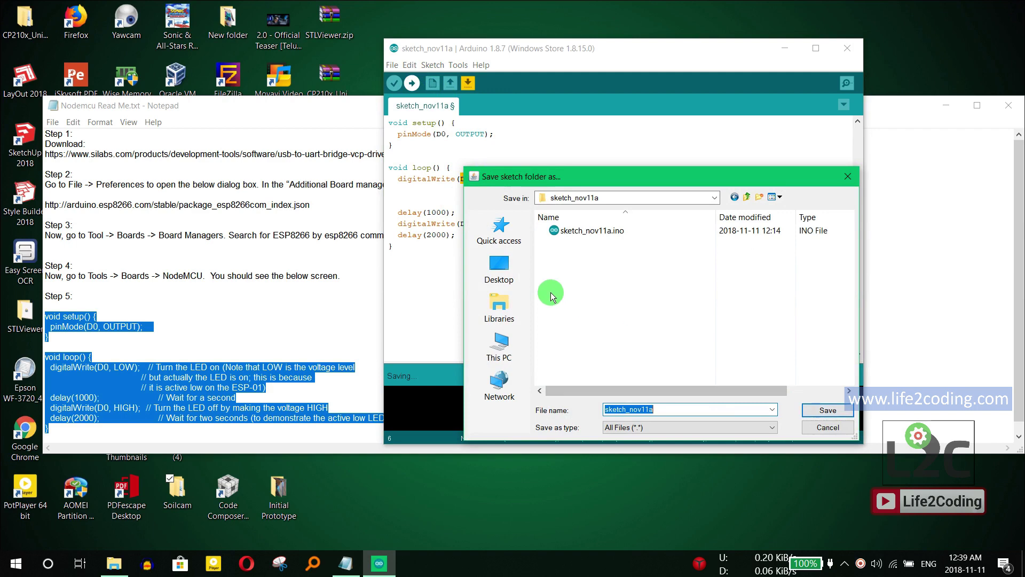
{"action": "left_click", "coordinate": [839, 410]}
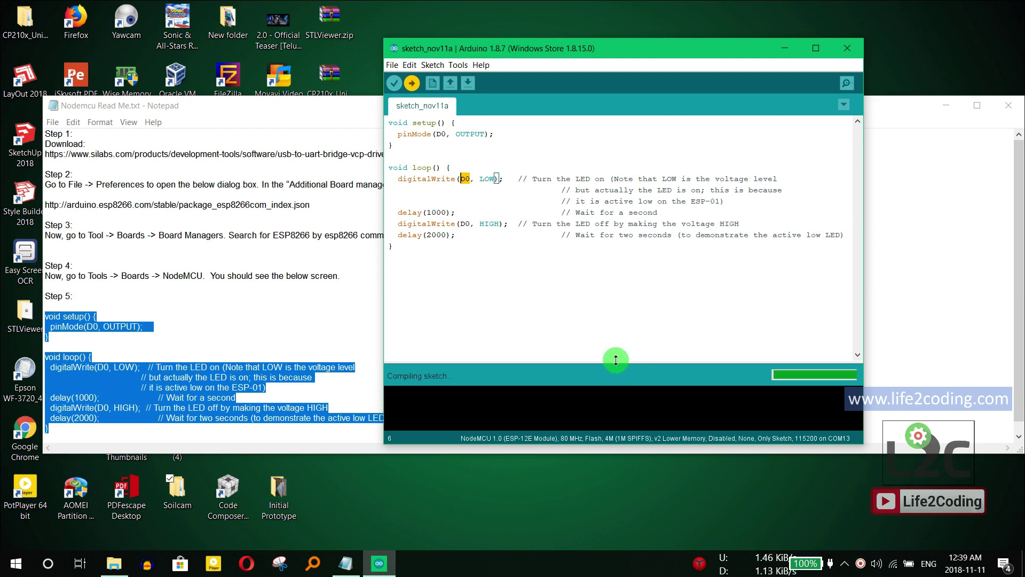
{"action": "left_click_drag", "start_coordinate": [614, 362], "coordinate": [619, 317]}
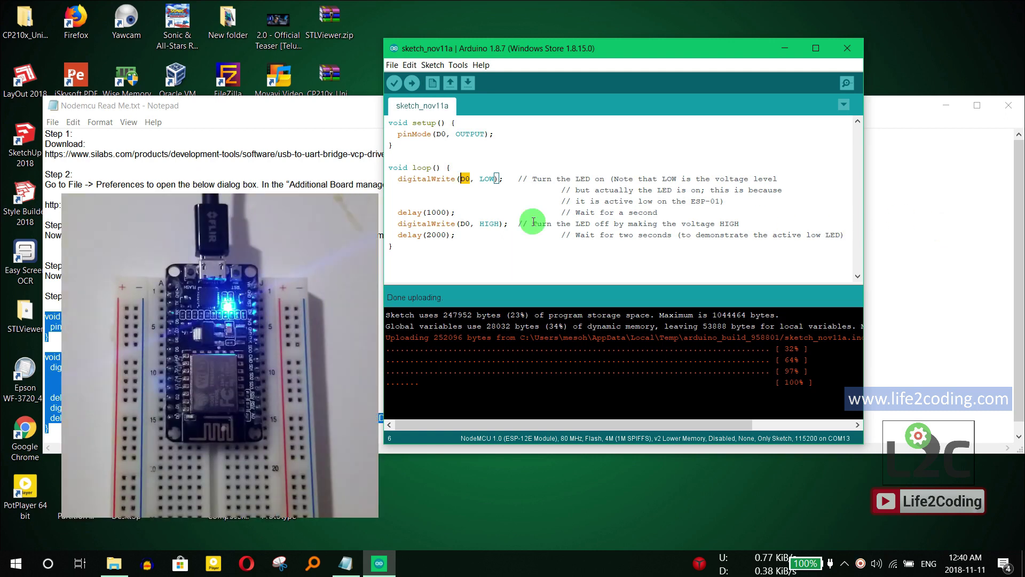
{"action": "left_click", "coordinate": [398, 213]}
{"action": "mouse_move", "coordinate": [398, 213]}
{"action": "left_mouse_down"}
{"action": "mouse_move", "coordinate": [458, 212]}
{"action": "mouse_move", "coordinate": [445, 223]}
{"action": "mouse_move", "coordinate": [389, 213]}
{"action": "left_mouse_up"}
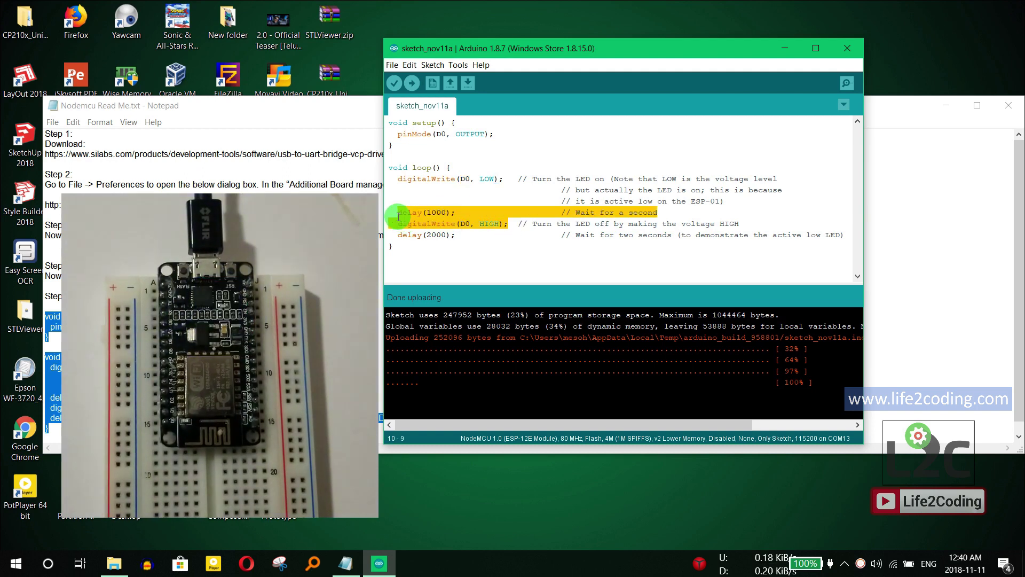
{"action": "left_click", "coordinate": [462, 235]}
{"action": "left_click_drag", "start_coordinate": [462, 235], "coordinate": [394, 237]}
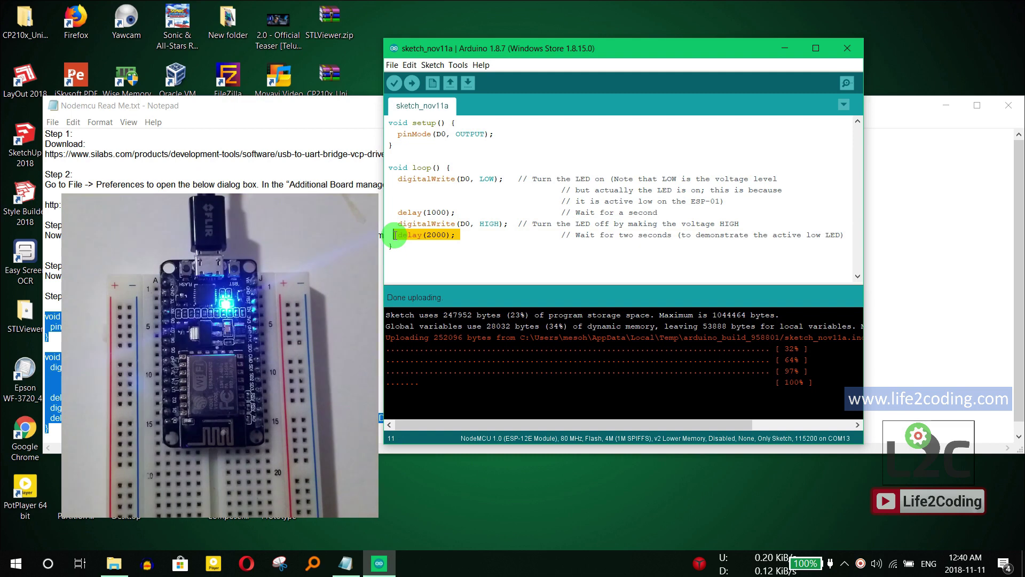
{"action": "left_click_drag", "start_coordinate": [394, 179], "coordinate": [507, 183]}
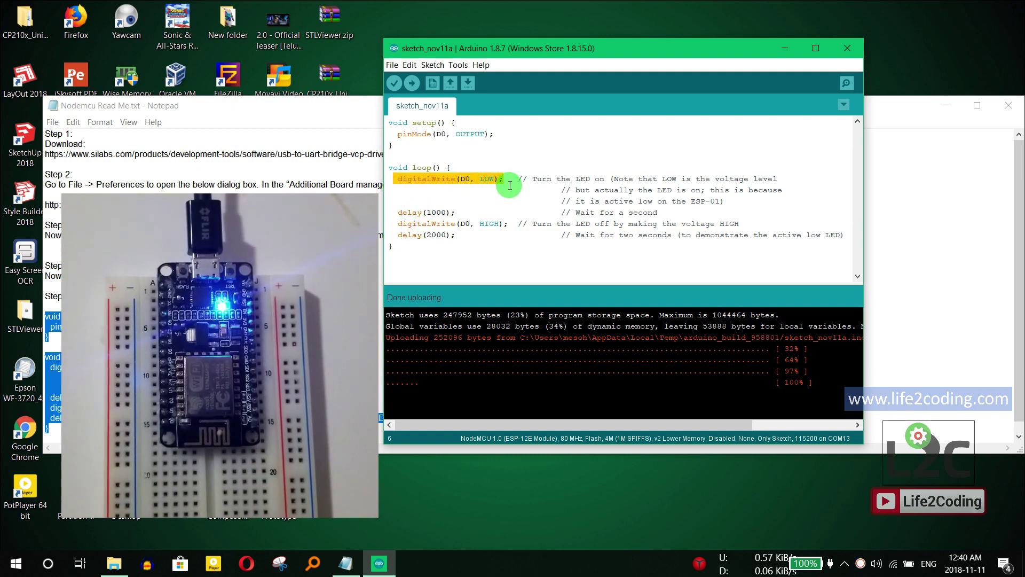